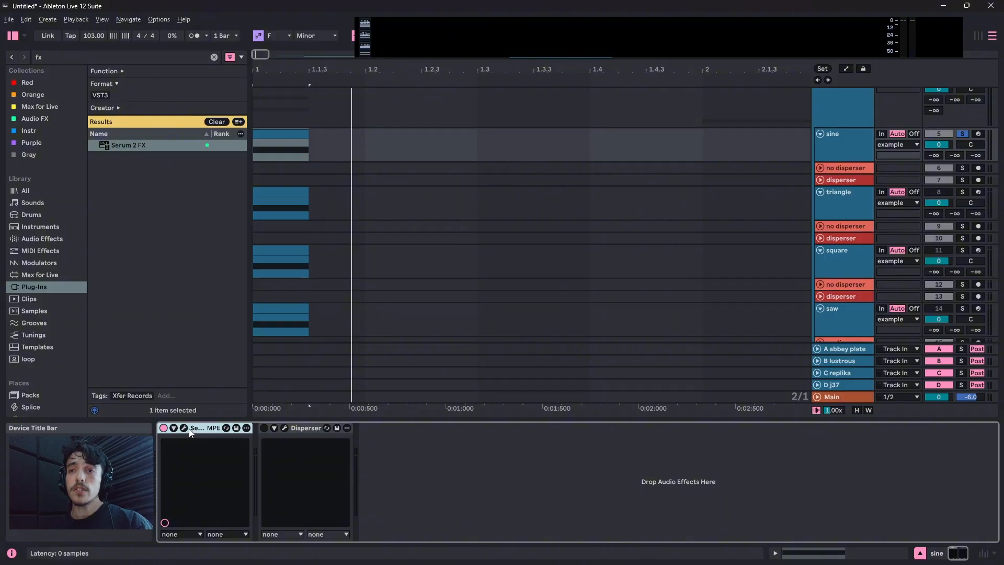
Open the sine track's Serum 2 synth and look through its mixer and oscillator pages.
left_click(184, 427)
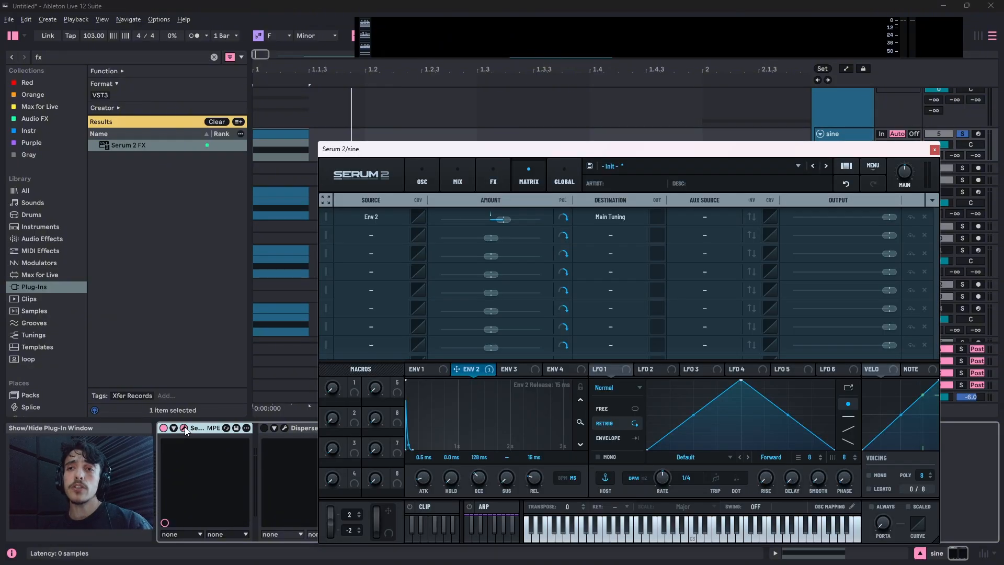
left_click(457, 180)
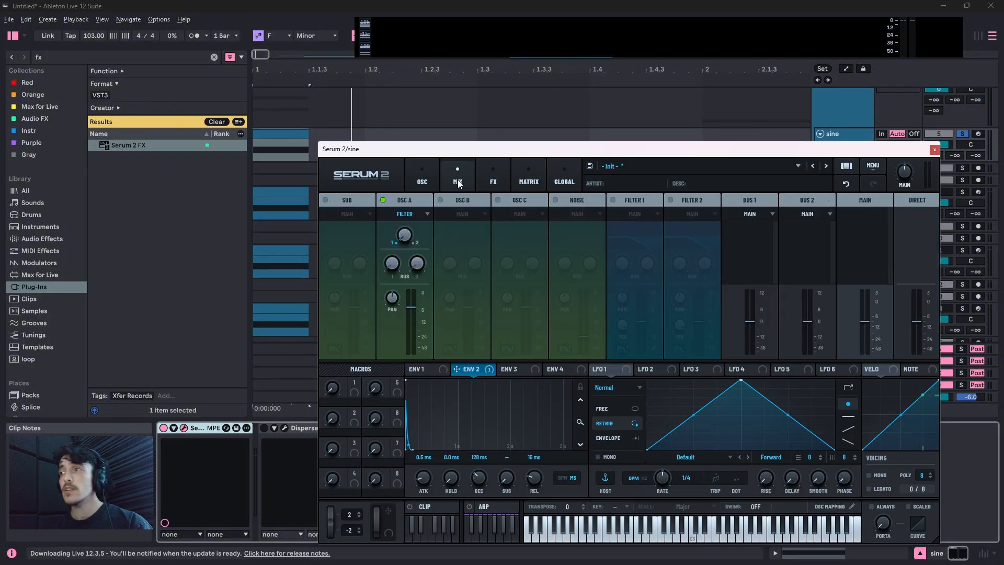
left_click_drag(467, 150, 445, 138)
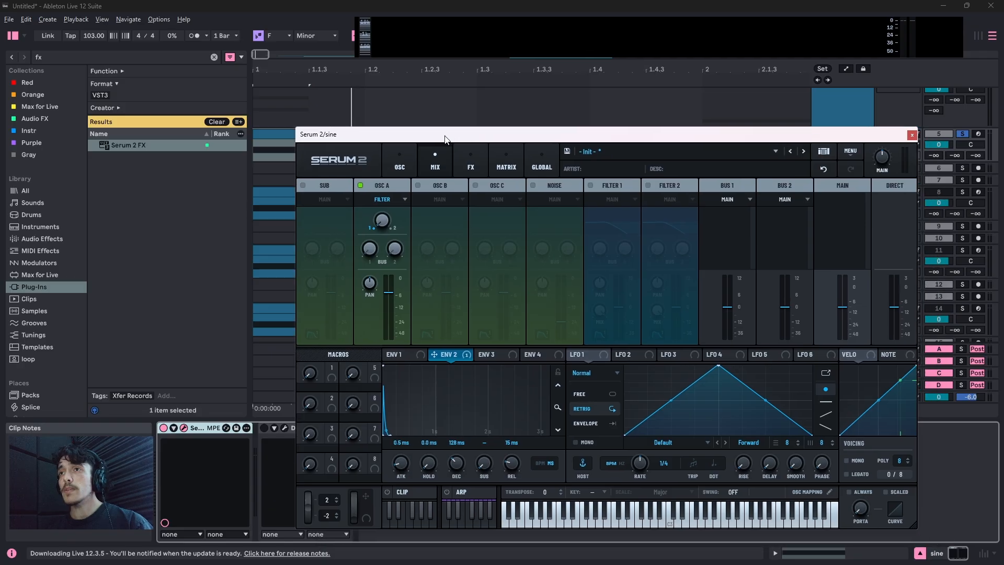
left_click(415, 152)
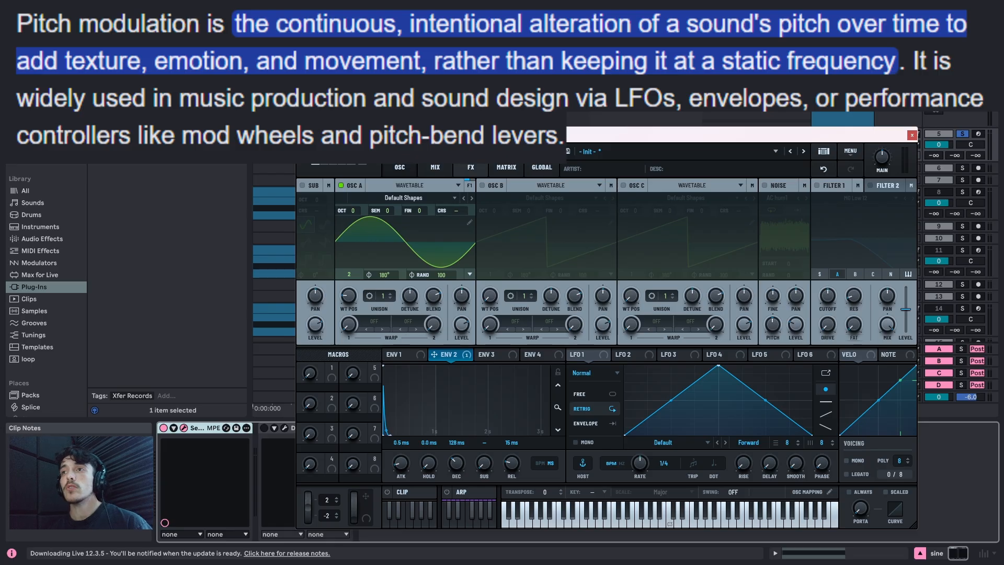
left_click(525, 183)
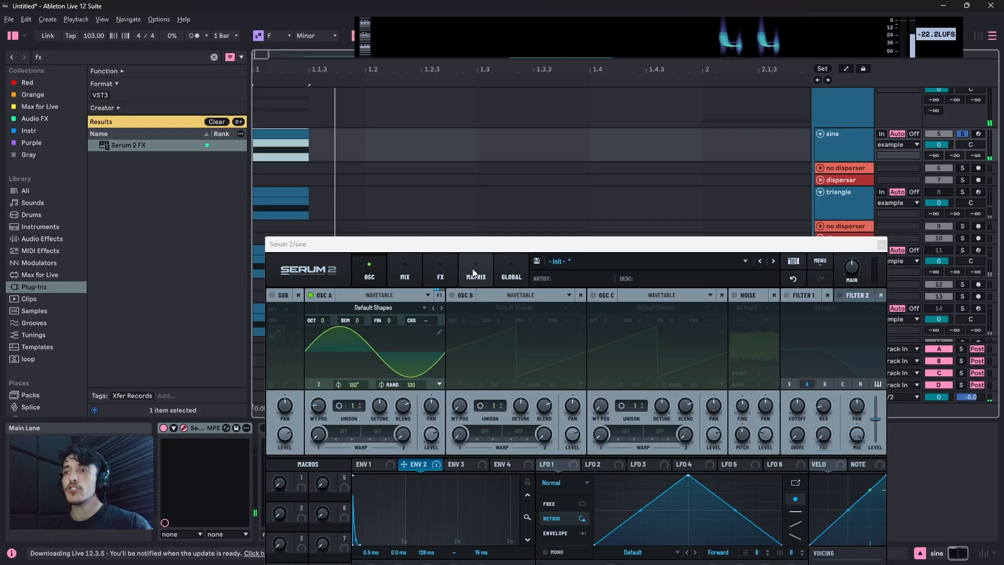
Unfold the no disperser tracks under sine and triangle and close the Serum 2 window.
left_click(881, 244)
scroll(810, 178, "down", 2)
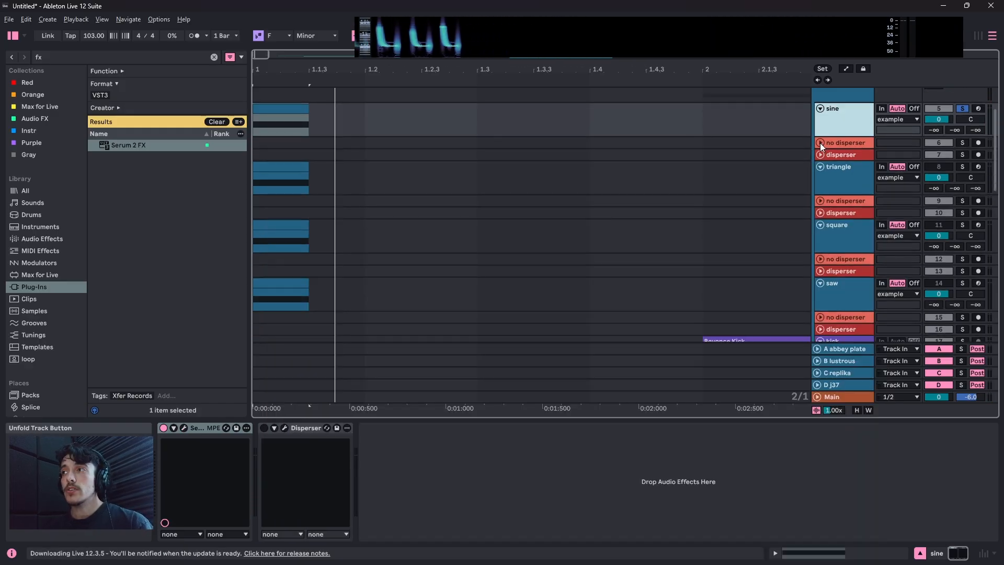
left_click(820, 143)
left_click(820, 200)
left_click(852, 139)
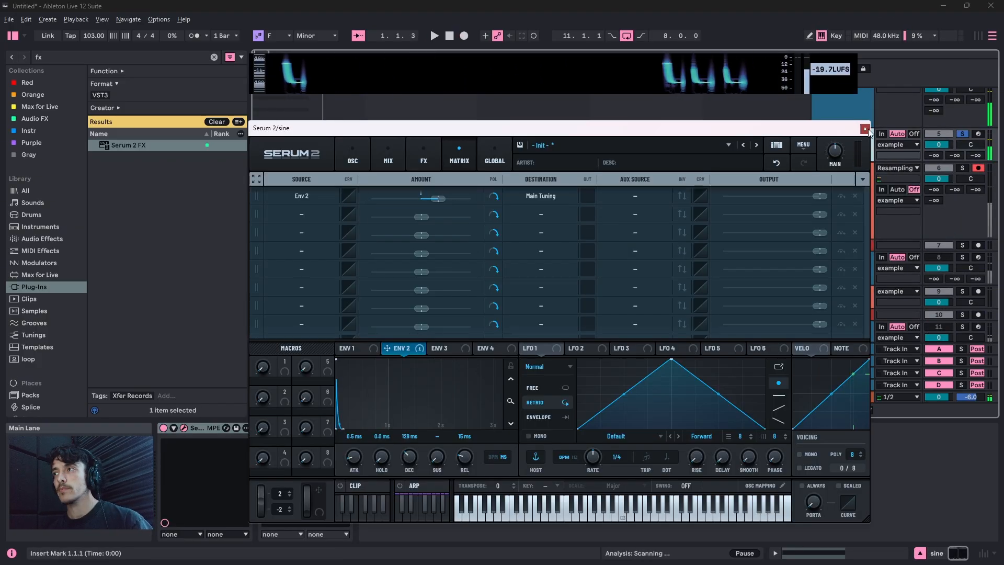
left_click(865, 129)
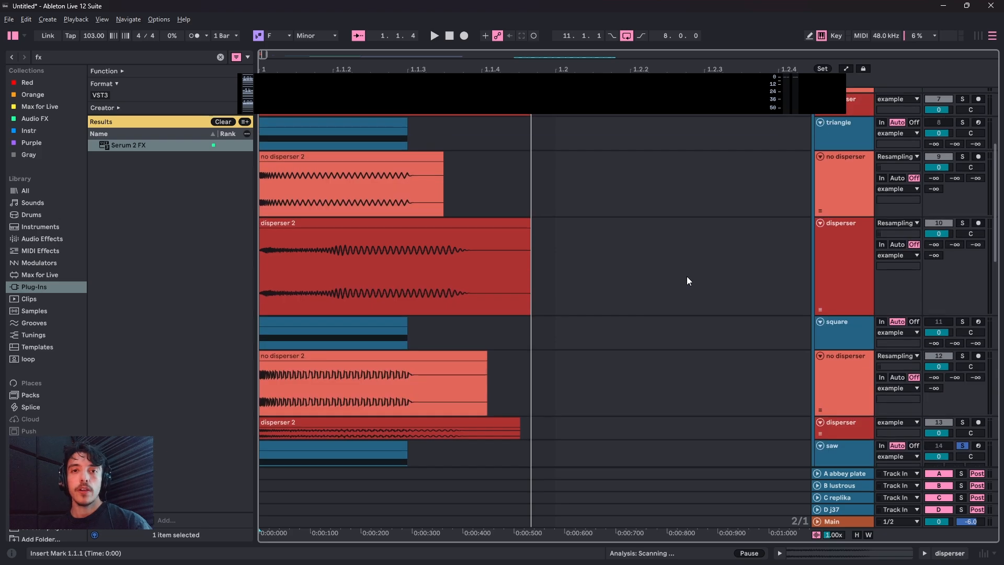
Enlarge the no disperser track under sine and zoom the timeline in on the start of its waveform.
scroll(644, 281, "up", 4)
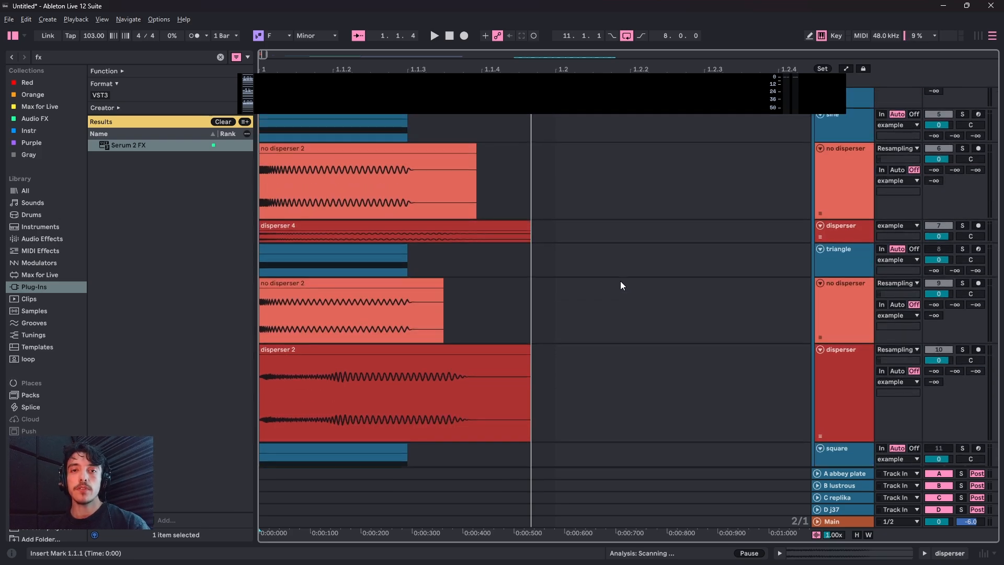
scroll(620, 281, "up", 3)
left_click(620, 268)
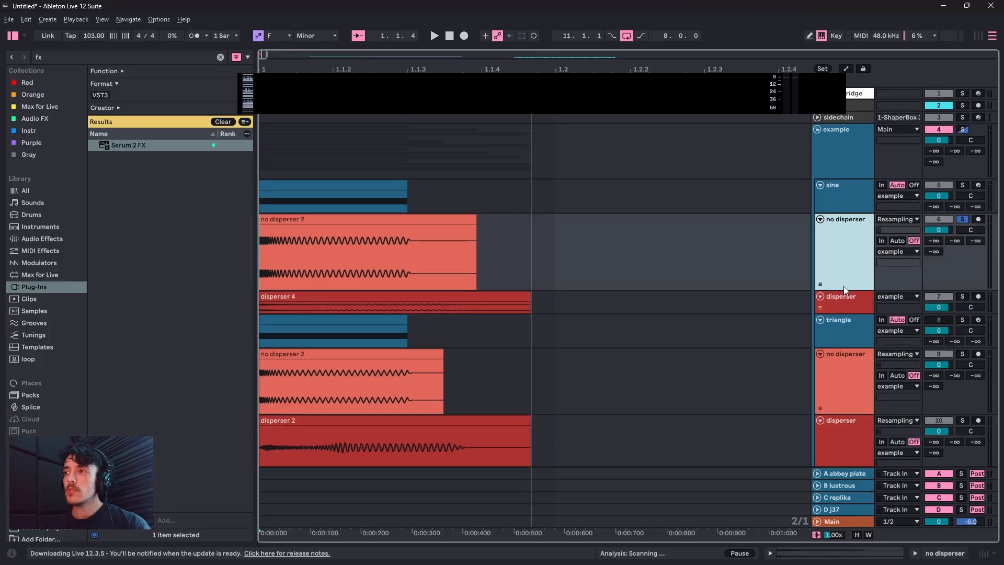
left_click_drag(841, 287, 841, 342)
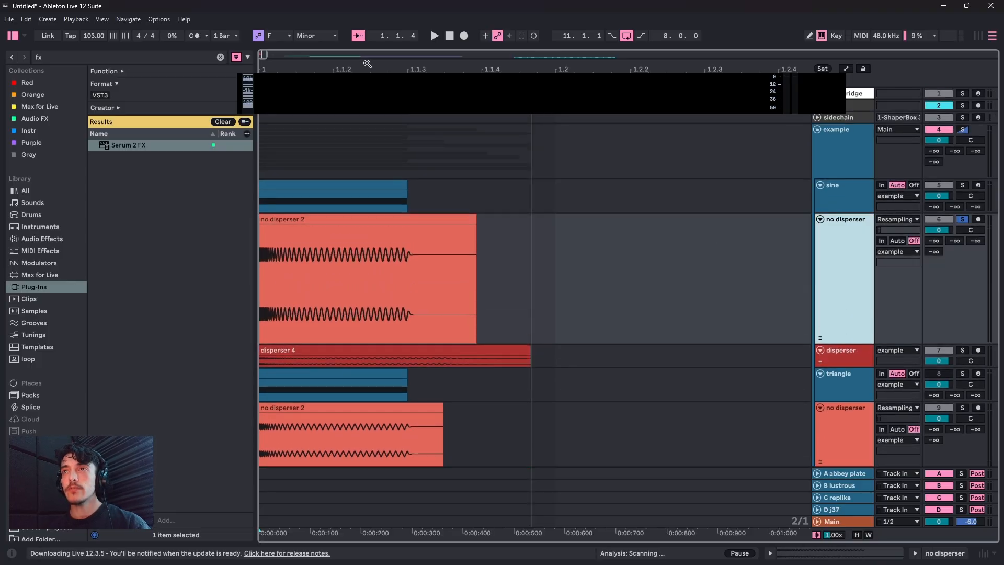
left_click_drag(311, 72, 310, 115)
left_click_drag(460, 115, 460, 109)
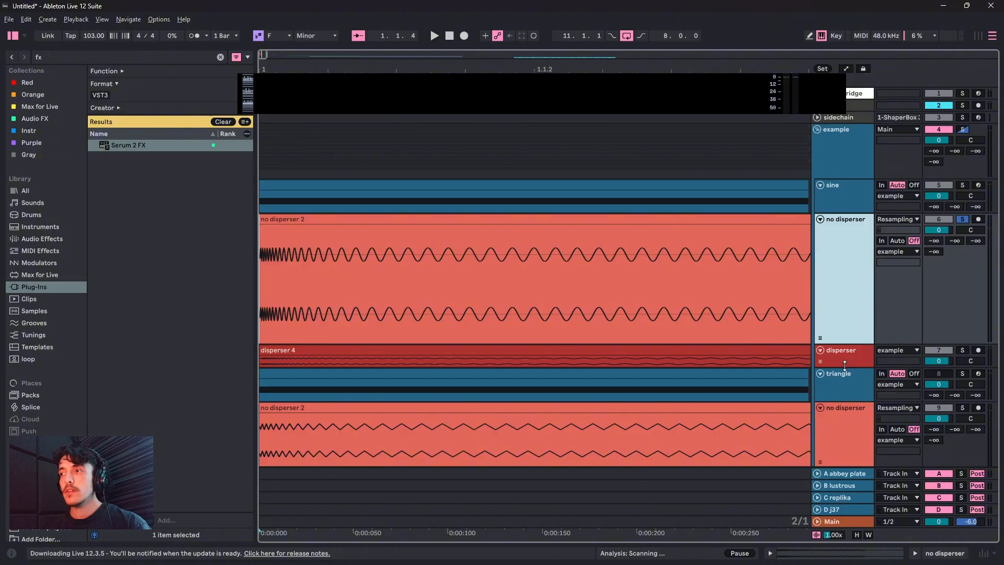
Enlarge the disperser track under sine and compare its waveform with the no disperser recording.
left_click_drag(844, 365, 845, 499)
scroll(597, 311, "down", 3)
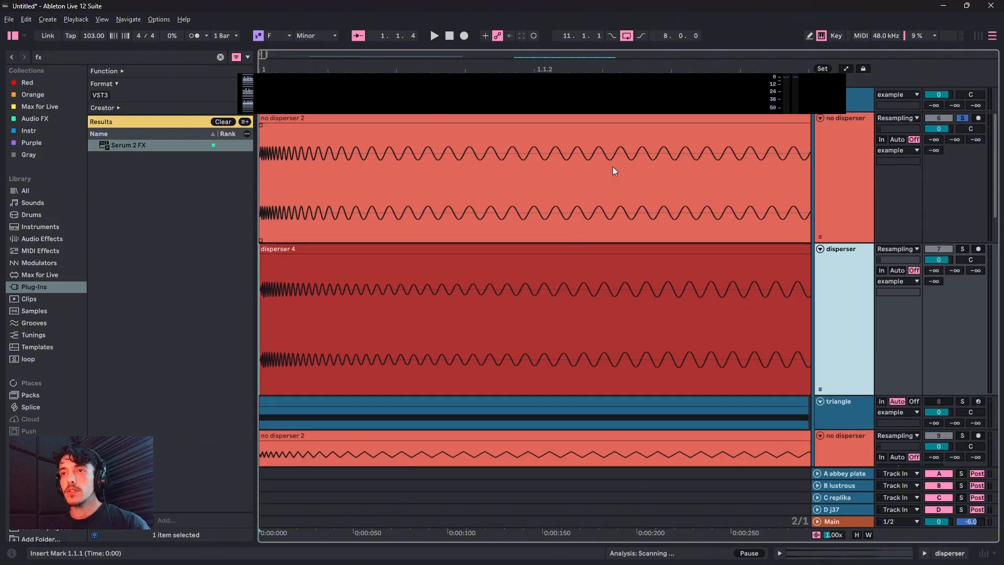
scroll(471, 261, "up", 2)
left_click(320, 304)
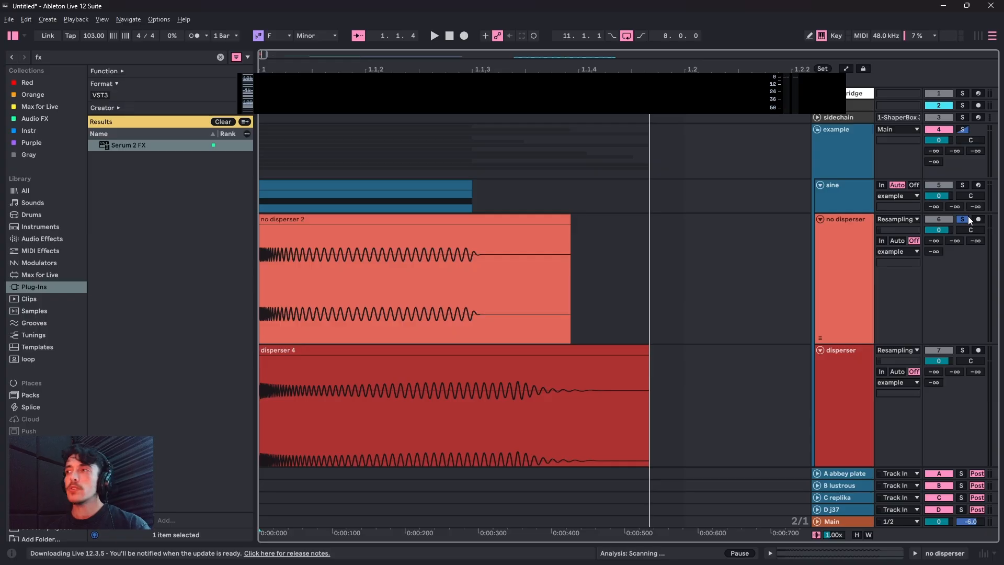
Play the no disperser and disperser recordings of the sine, soloed in turn, to compare their sound.
left_click(965, 221)
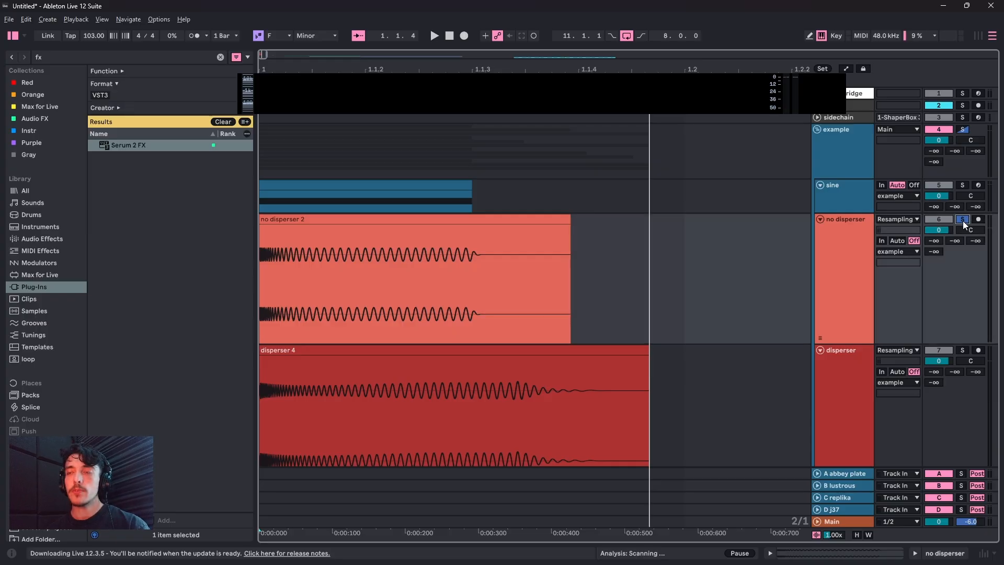
key("space")
left_click(962, 350)
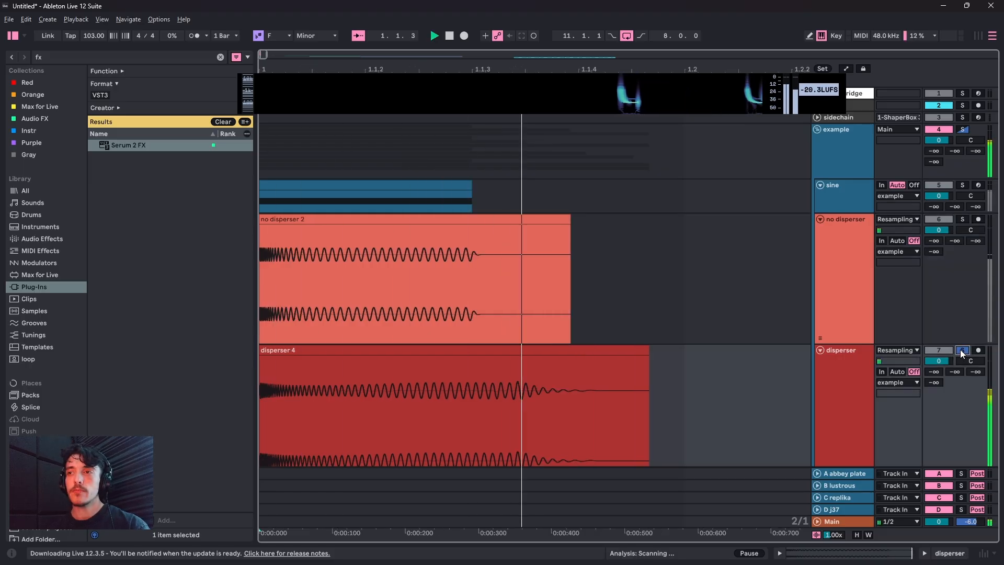
key("space")
Enlarge the no disperser track under triangle and compare its waveform with the disperser recording.
scroll(681, 251, "down", 5)
scroll(683, 256, "up", 1)
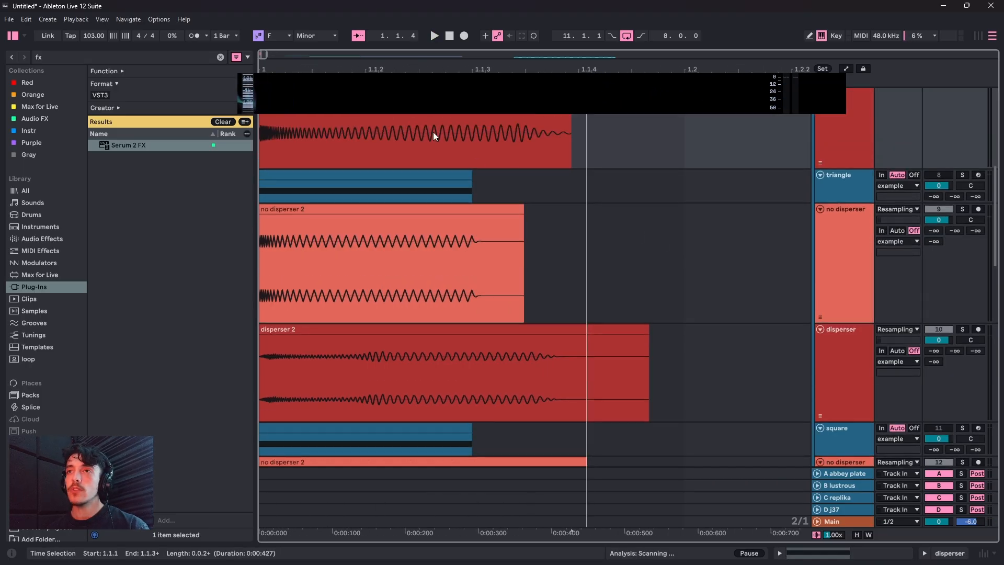
scroll(434, 136, "down", 2)
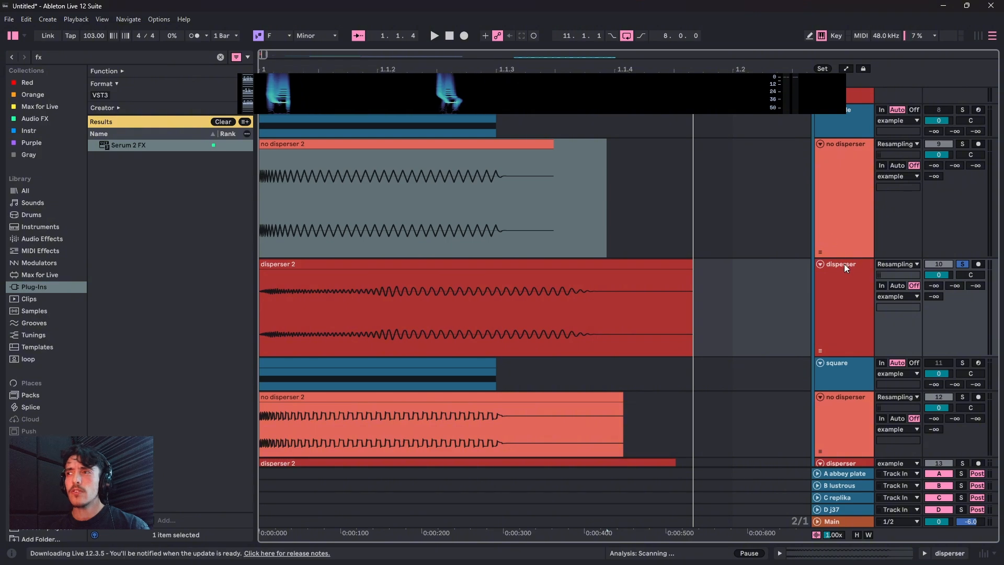
left_click_drag(847, 258, 847, 385)
scroll(438, 255, "up", 3)
scroll(433, 252, "down", 2)
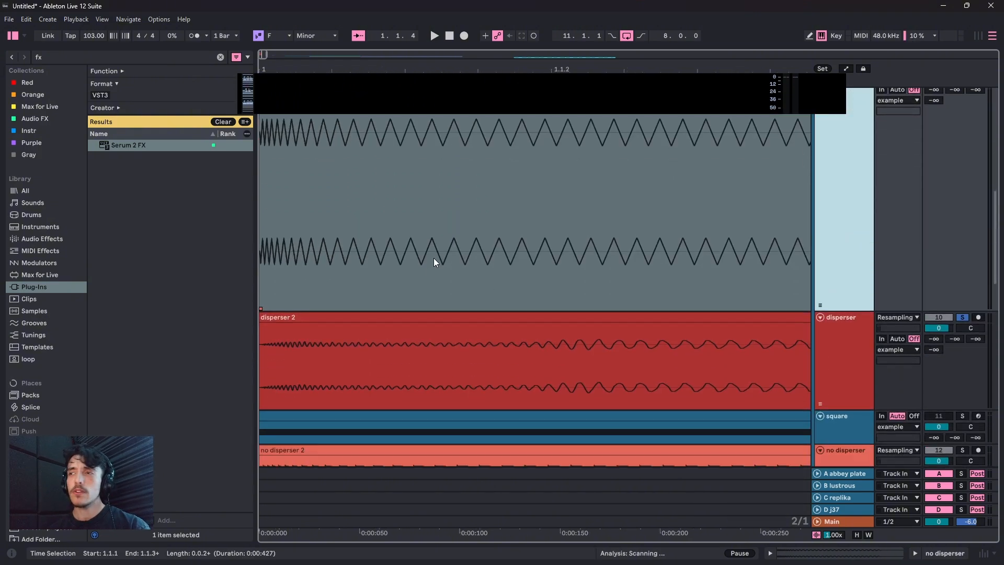
Enlarge the square's disperser track and the saw's no disperser track to examine their waveforms.
scroll(434, 261, "down", 4)
scroll(419, 272, "down", 2)
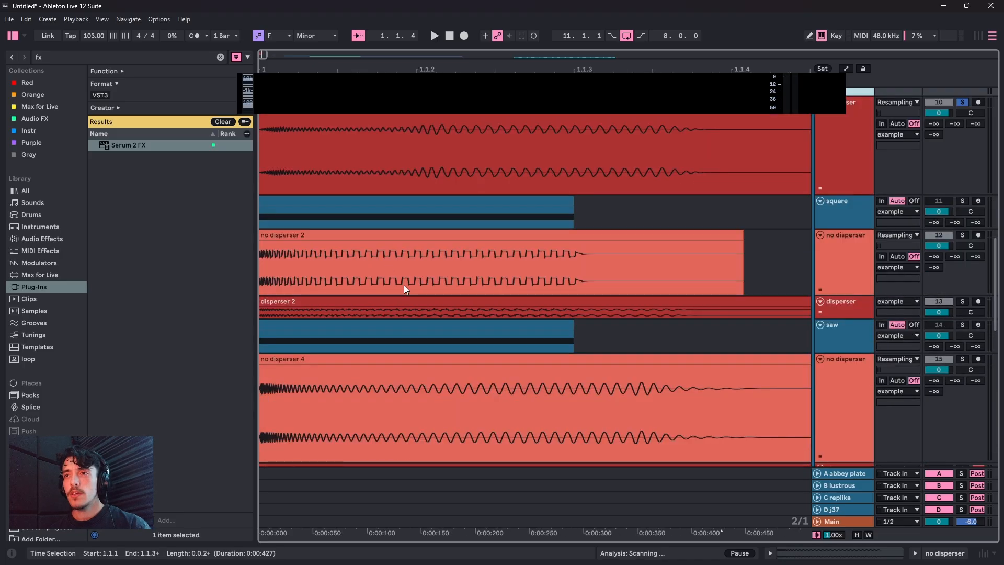
left_click(829, 302)
left_click(851, 183)
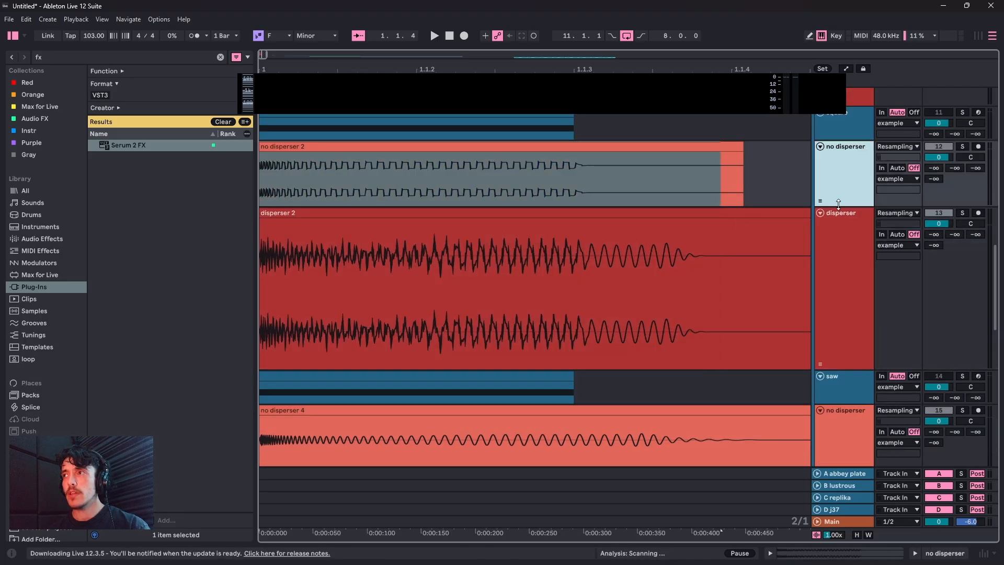
left_click(844, 434)
key("minus")
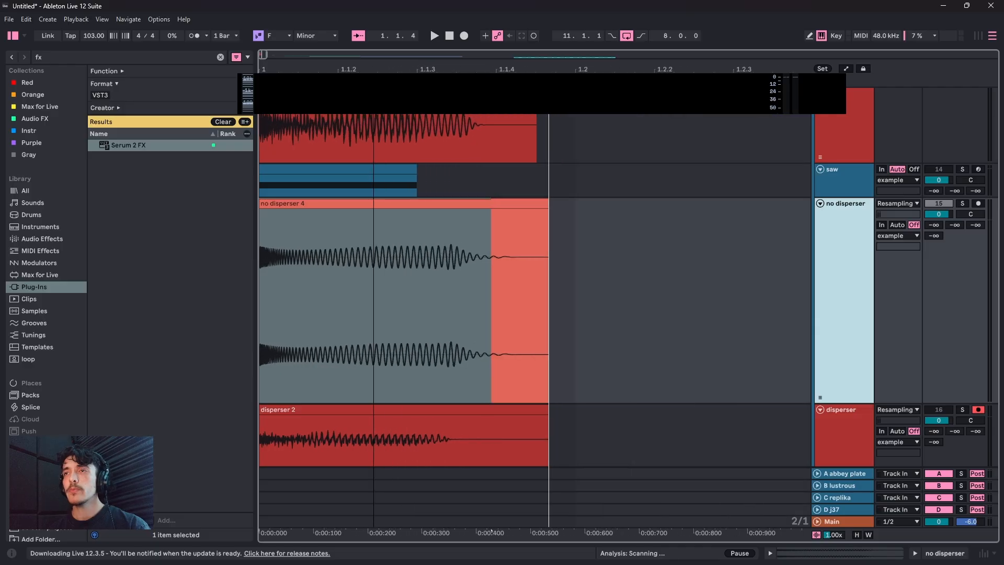
Place the enlarged spectrogram window over the arrangement with the sine tracks' controls still visible.
mouse_move(184, 186)
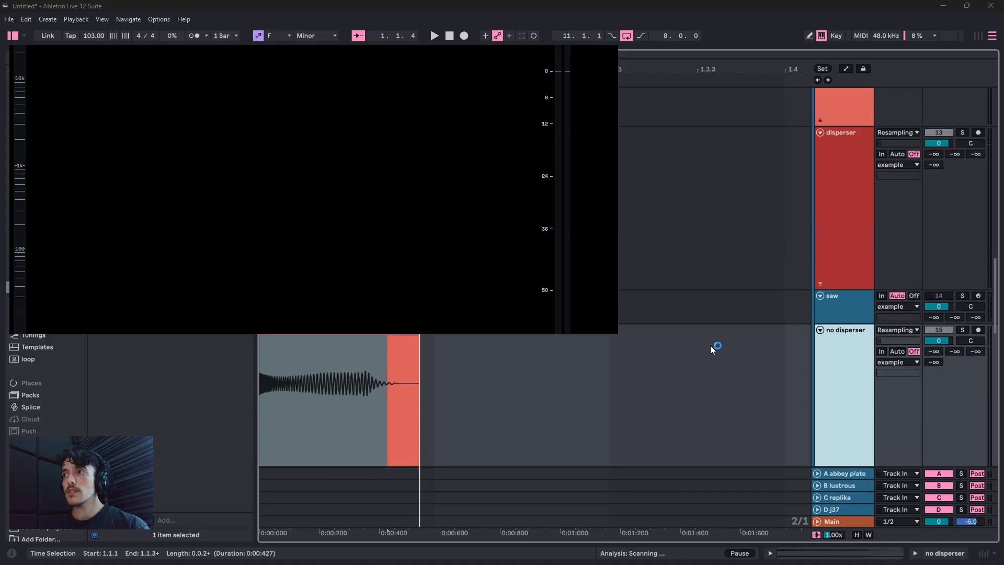
key("Up")
key("Down")
key("Up")
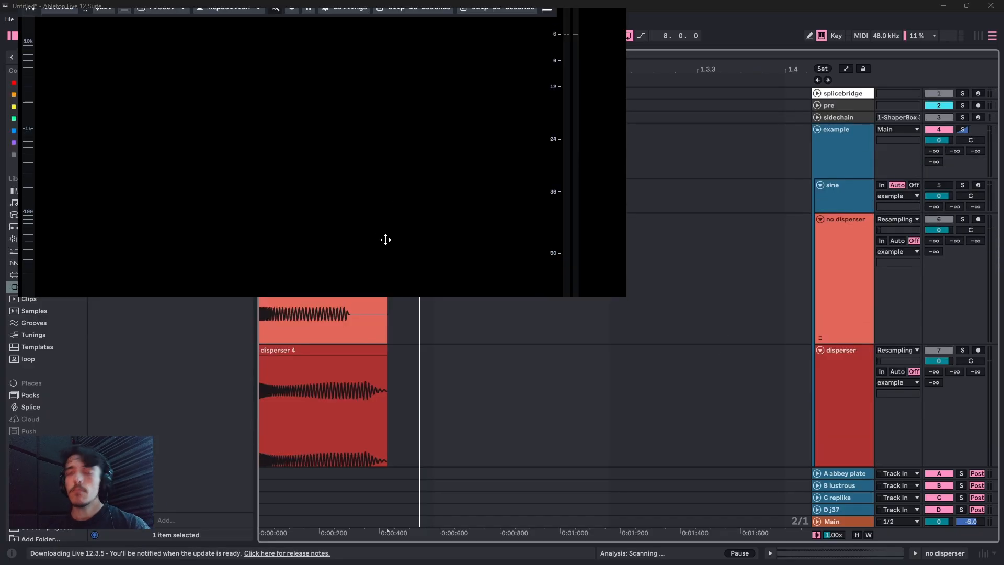
left_click_drag(385, 238, 361, 166)
left_click(309, 219)
left_click_drag(309, 214, 368, 314)
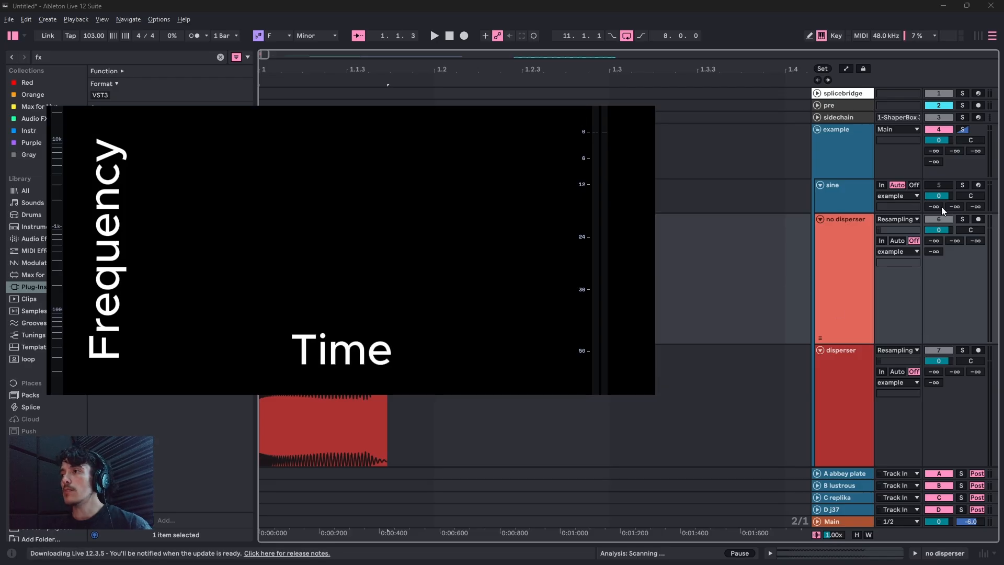
Solo the sine track, show its device chain, and capture its playback without Disperser in the paused spectrogram.
left_click(858, 193)
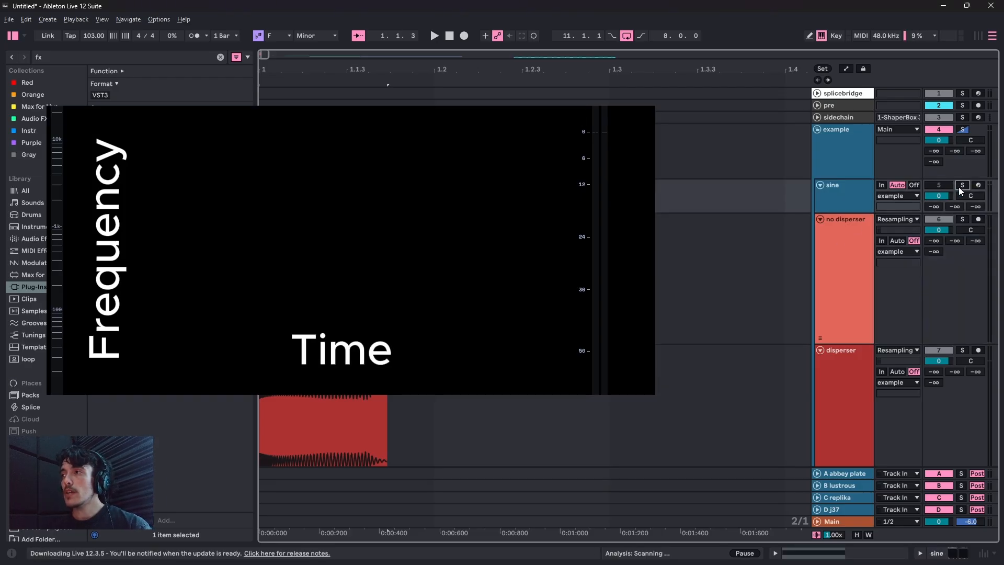
left_click(961, 186)
double_click(841, 191)
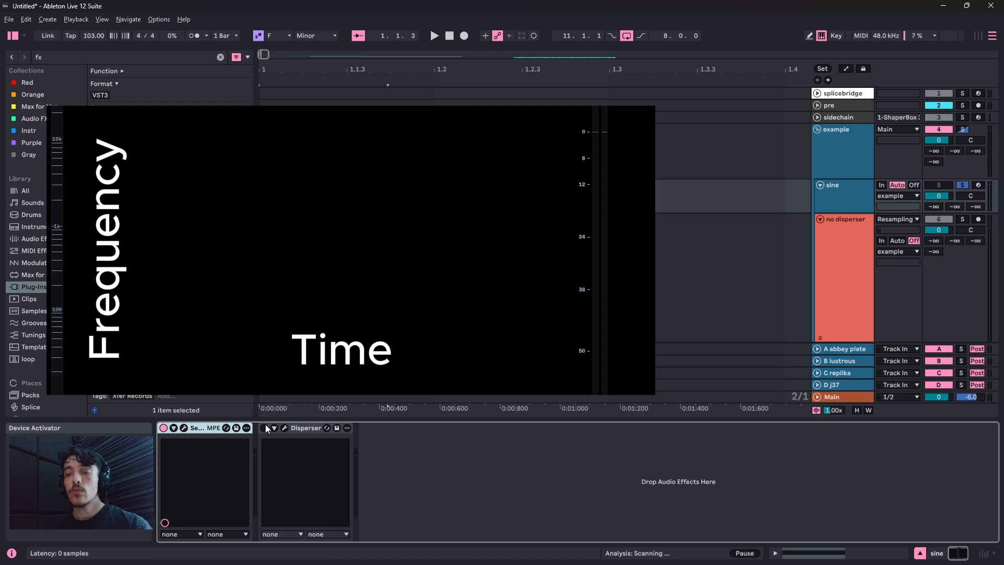
key("space")
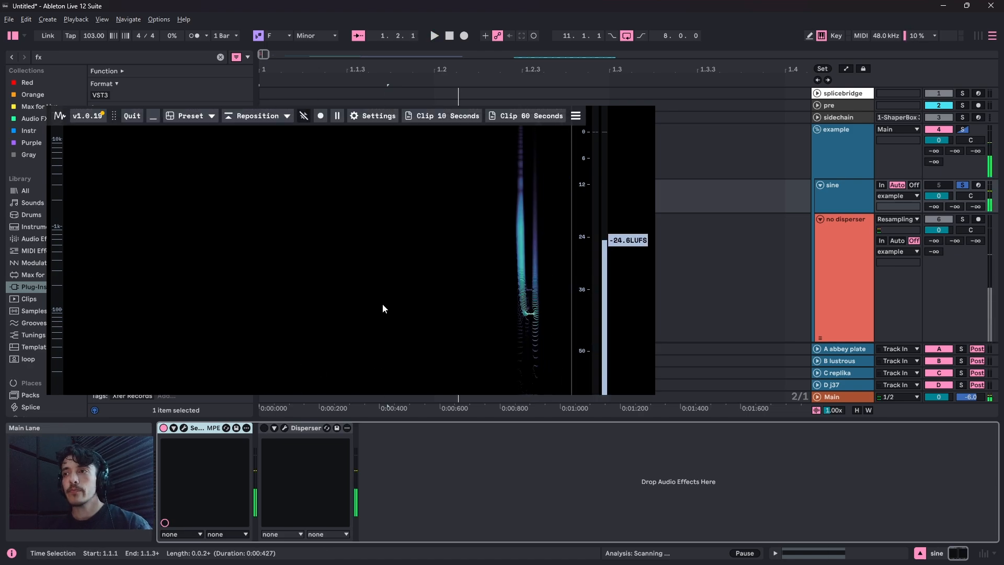
left_click(336, 116)
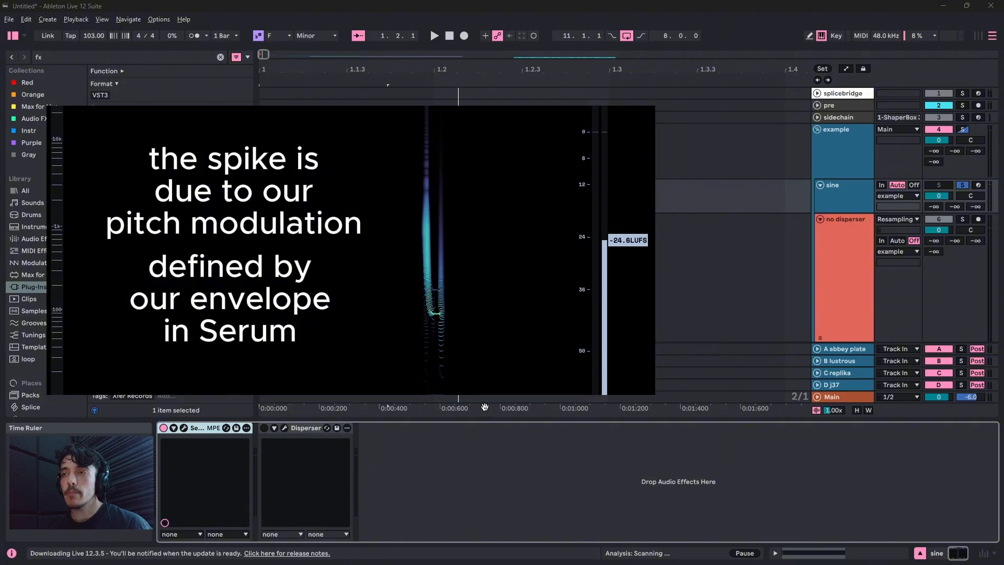
Enable Disperser on the sine track and open its window beside the repositioned spectrogram.
left_click(264, 428)
left_click_drag(300, 362, 312, 204)
left_click(285, 428)
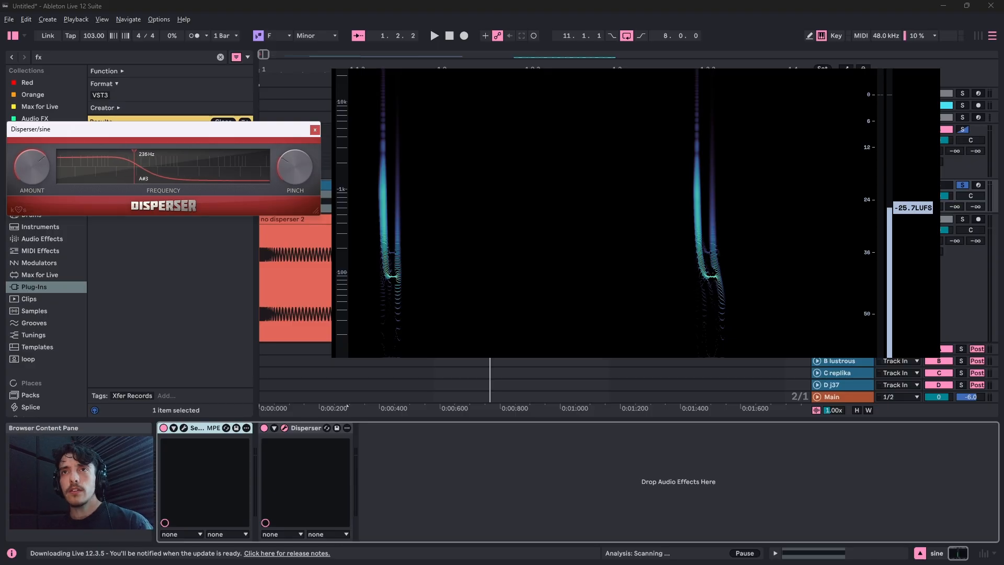
Play the sine track with Disperser off and on, and inspect the spectrogram around Disperser's centre frequency.
mouse_move(529, 89)
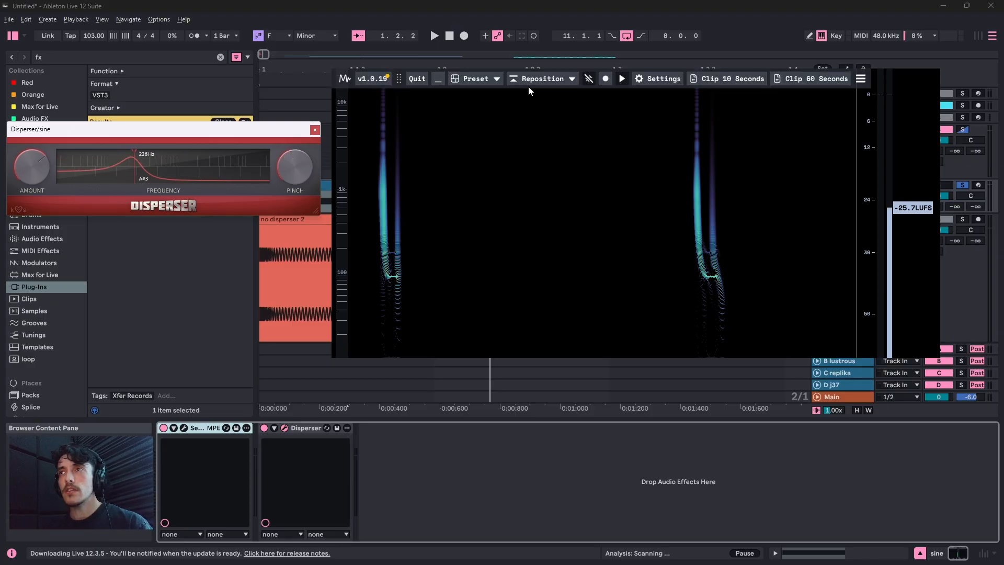
left_click(622, 83)
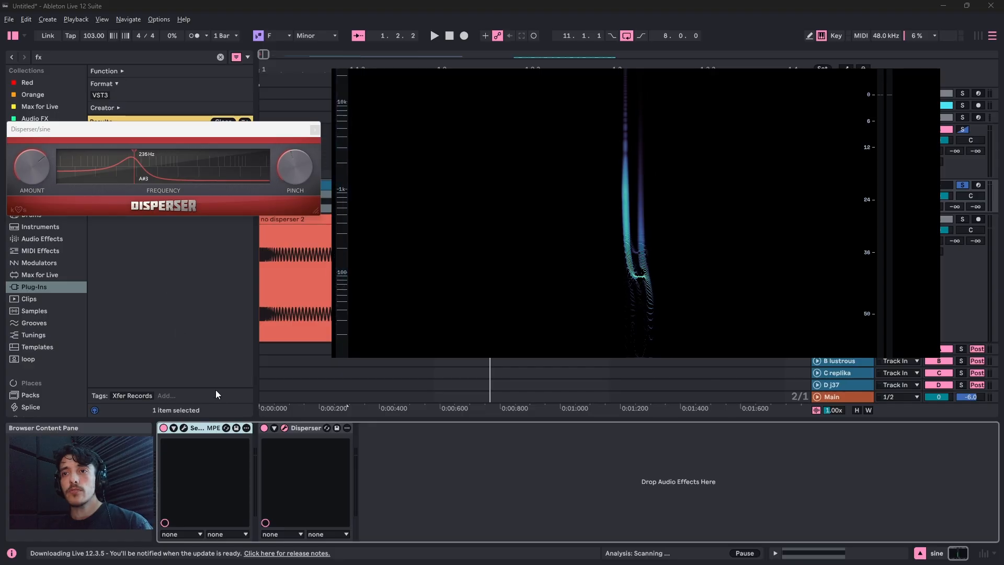
key("space")
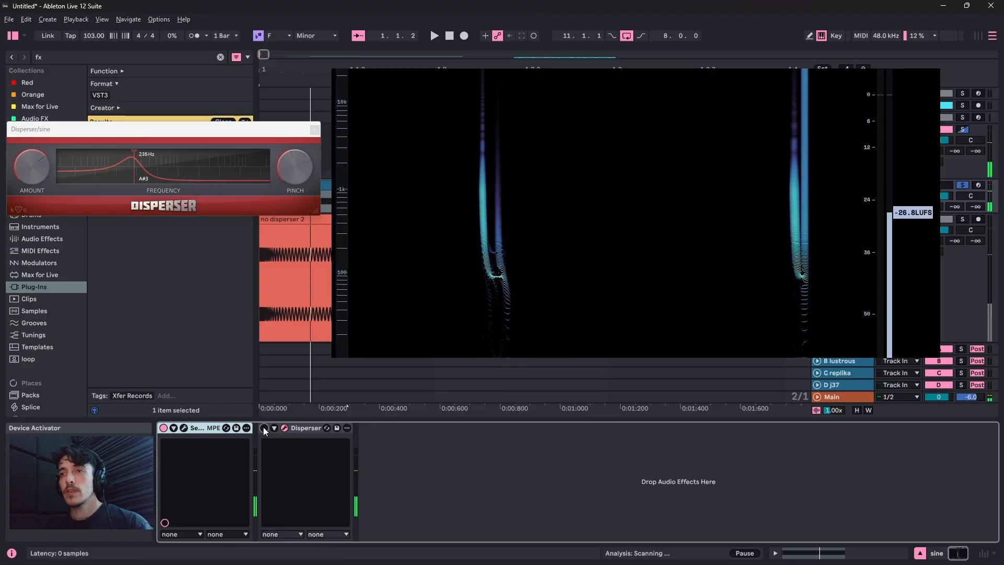
mouse_move(582, 245)
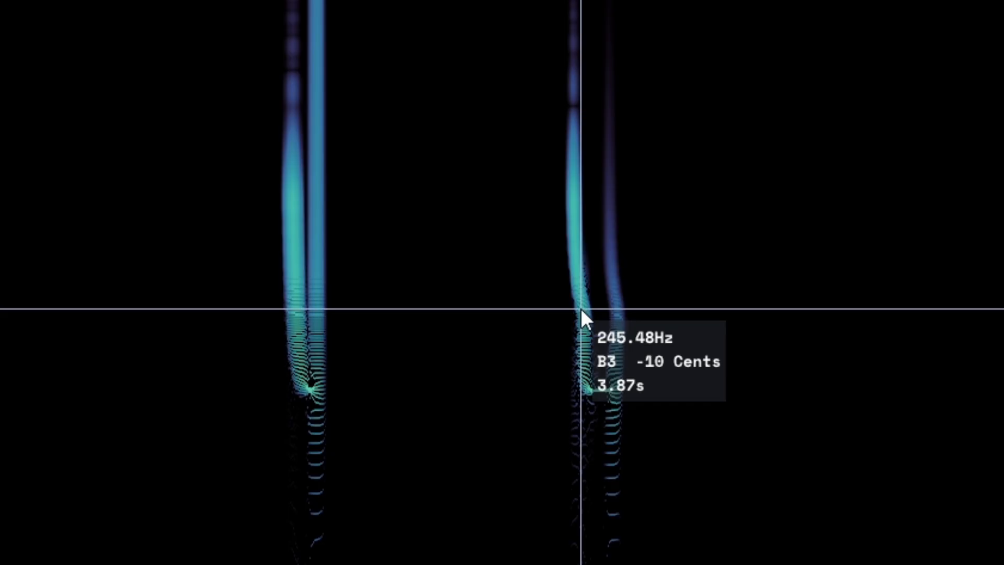
left_click(658, 244)
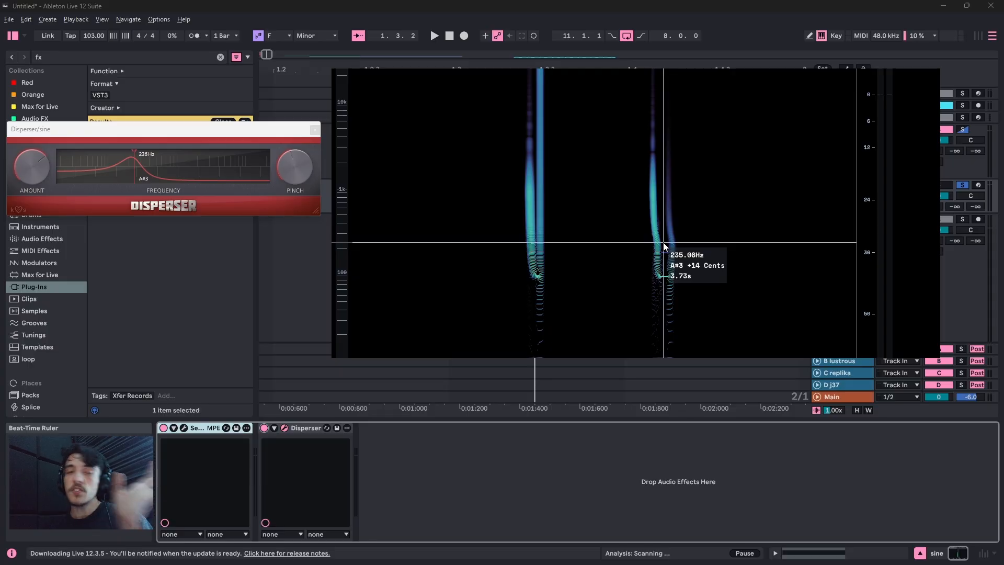
Move the sine track's Disperser window aside, and make the kick track taller and solo it.
left_click_drag(142, 132, 181, 189)
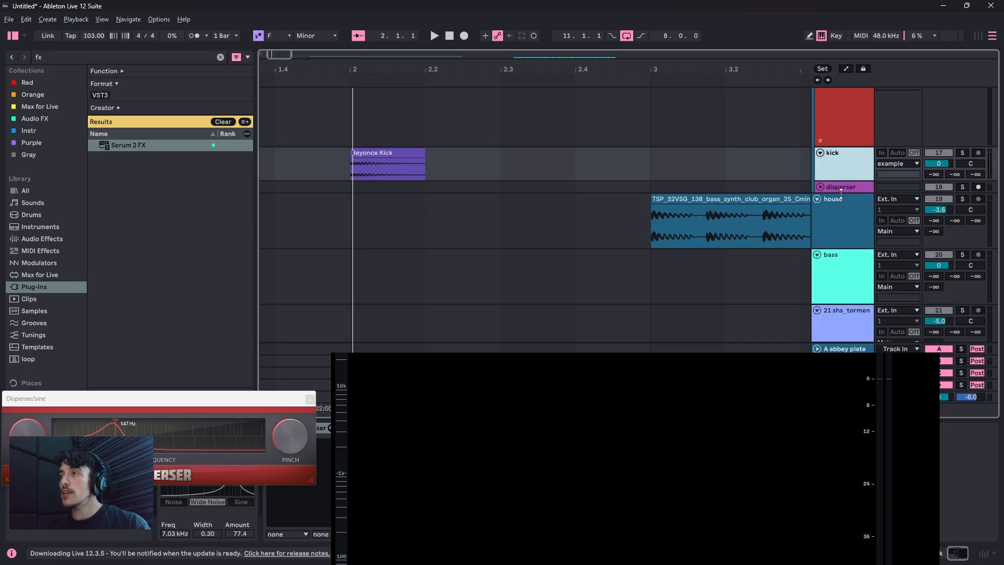
left_click_drag(841, 193, 842, 289)
mouse_move(381, 70)
left_mouse_down()
mouse_move(380, 55)
mouse_move(381, 86)
left_mouse_up()
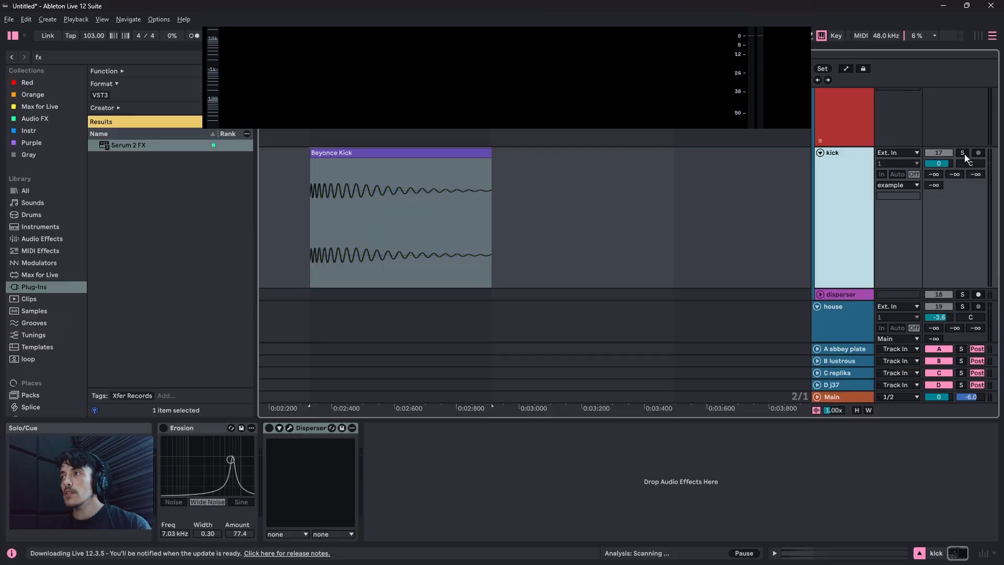
left_click(964, 153)
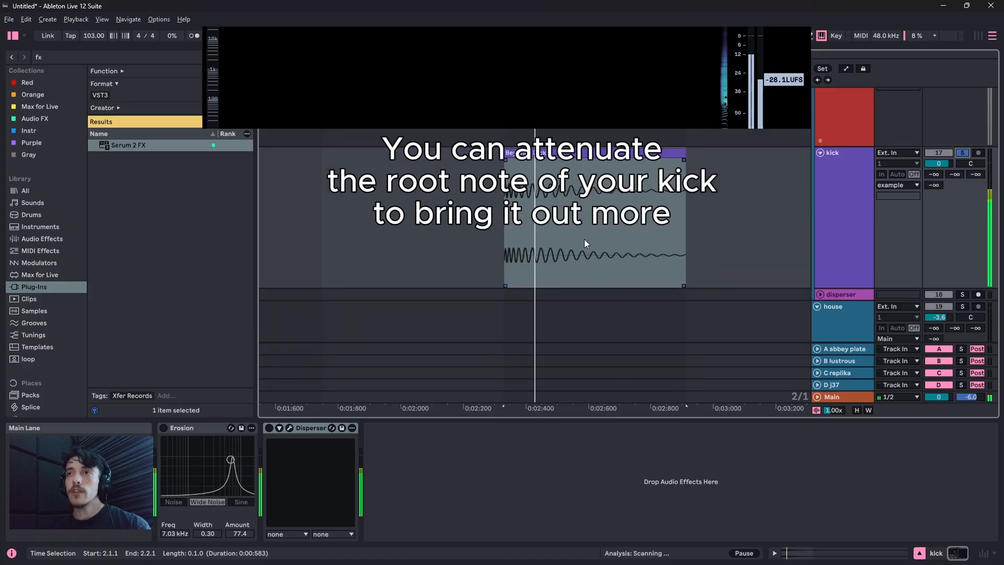
Enable Erosion on the kick track with a width of 0.85, and turn on its Disperser with the plug-in window open.
left_click(165, 430)
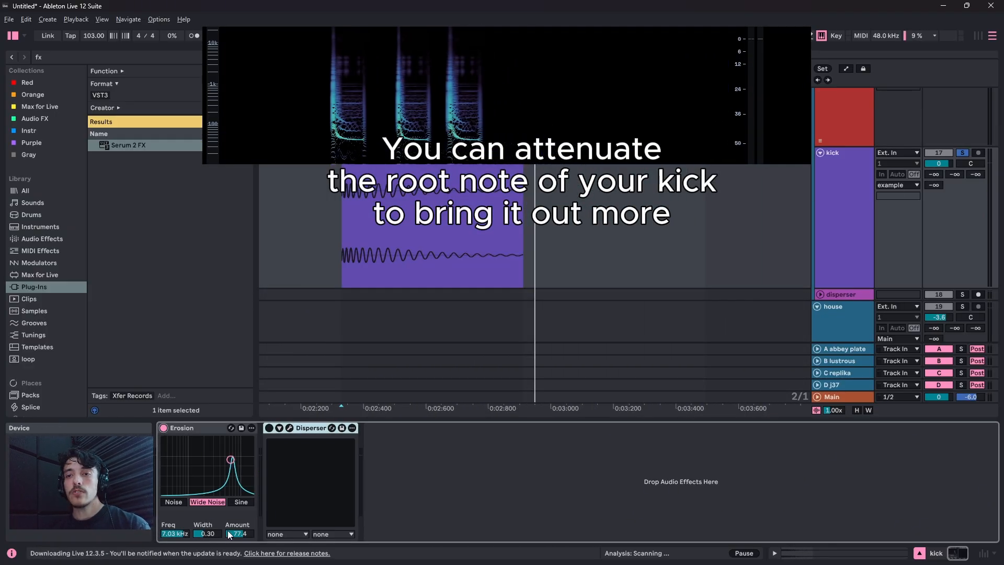
left_click_drag(208, 533, 208, 504)
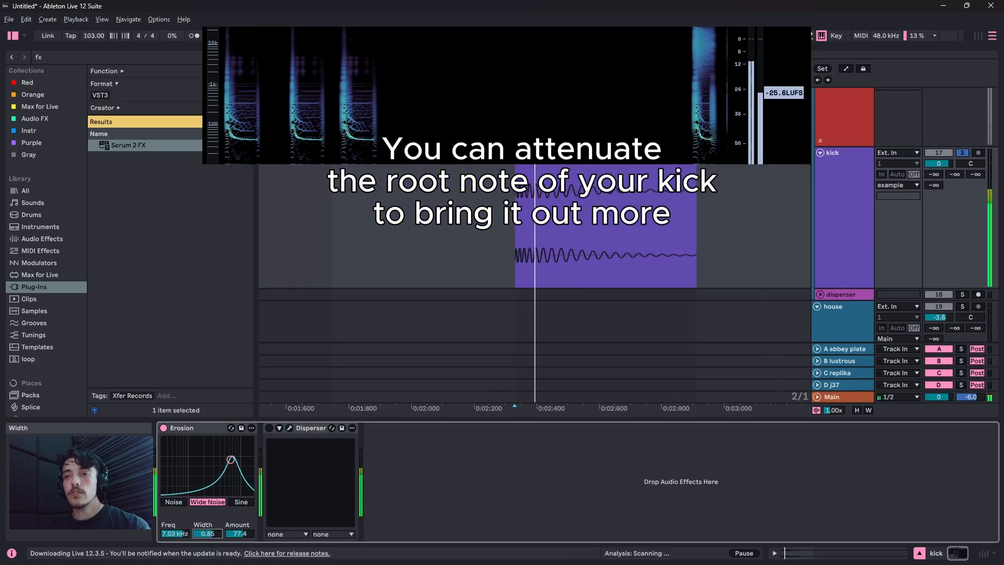
left_click(289, 428)
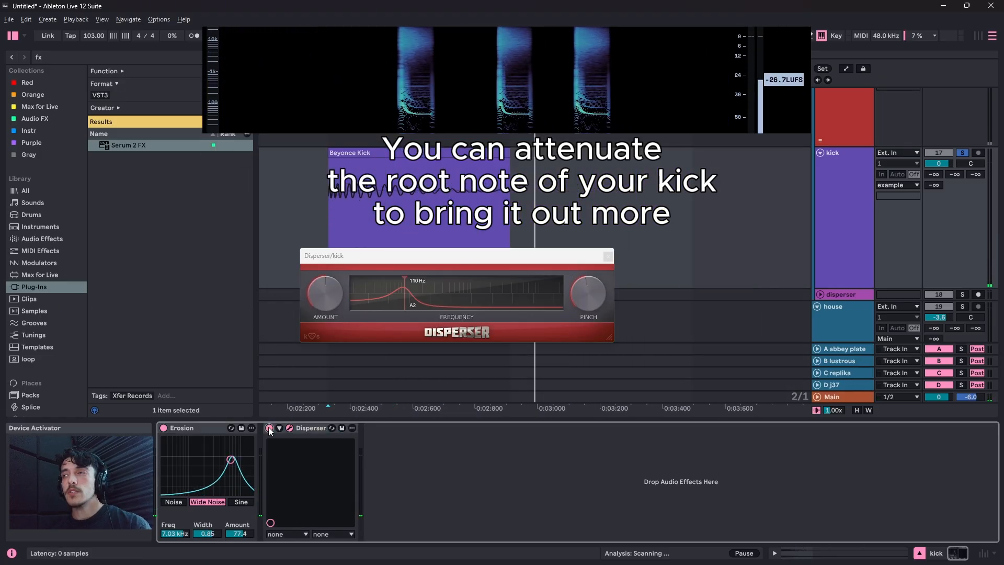
left_click(269, 429)
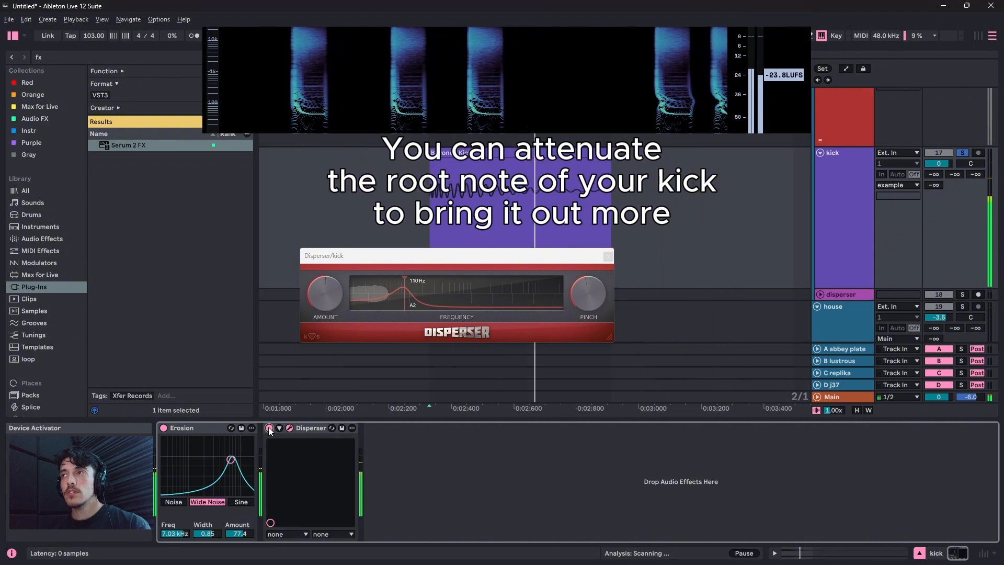
mouse_move(414, 105)
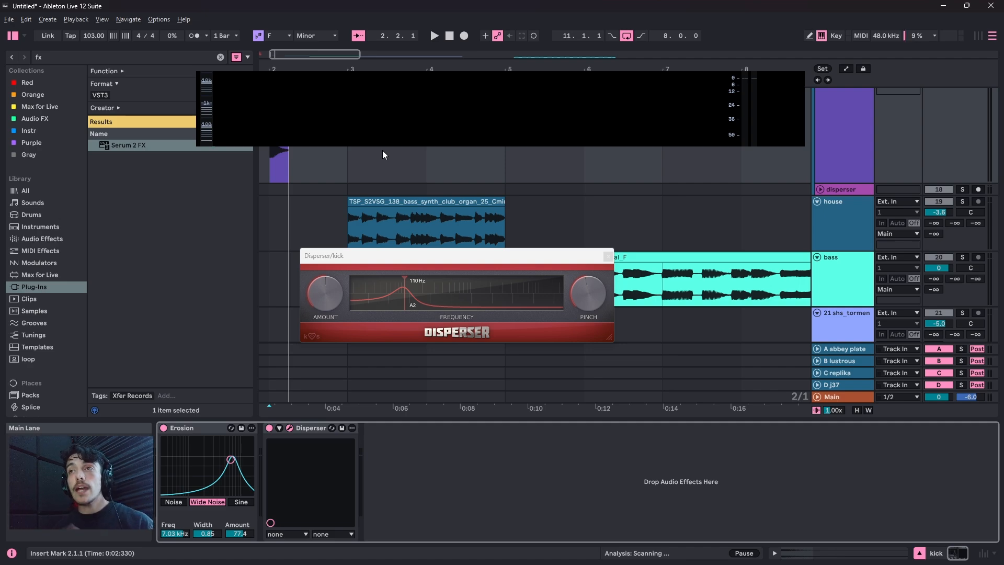
Solo the house track and play its synth clip with Disperser off.
left_click(966, 205)
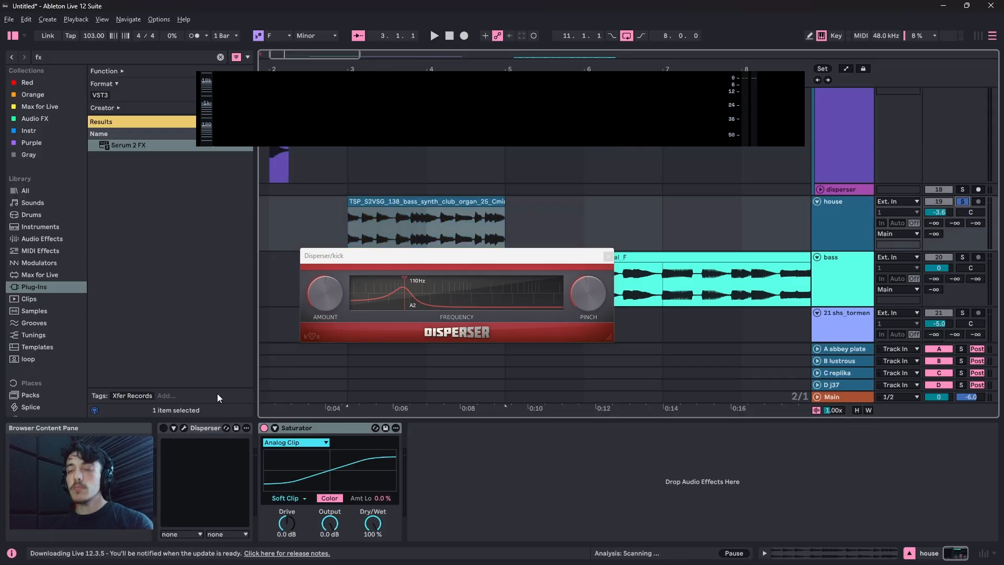
key("space")
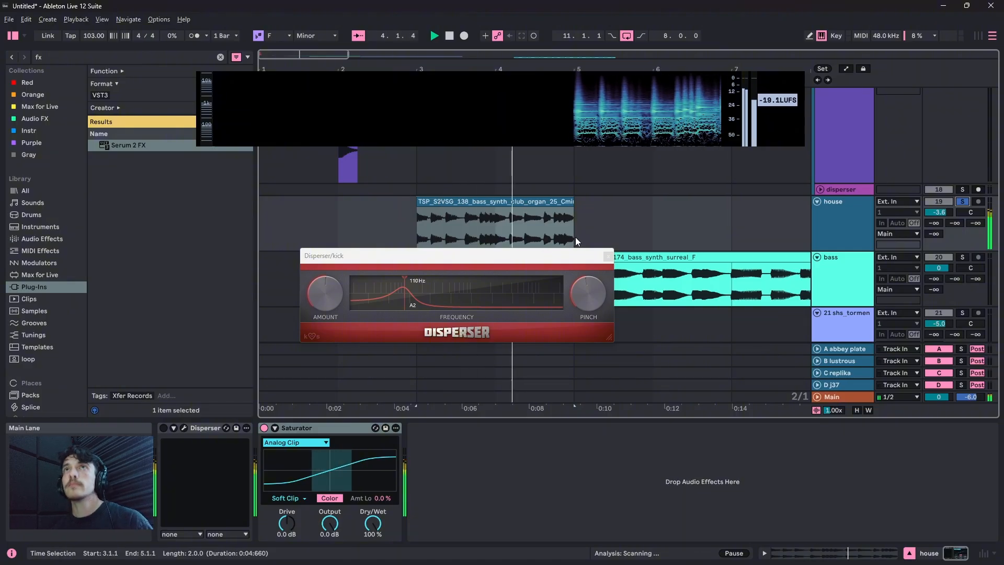
key("space")
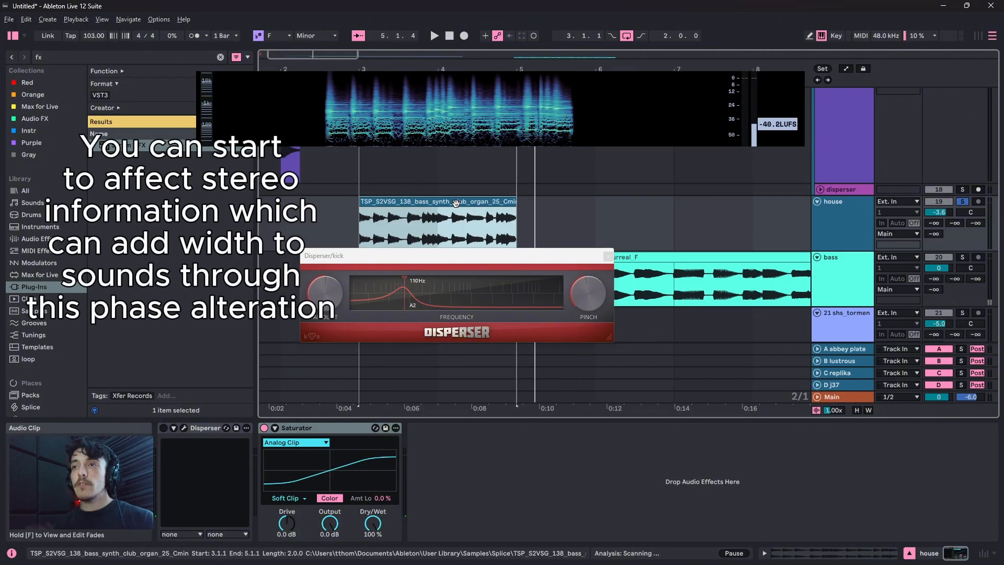
Enable Disperser on the house track and play the clip through it.
left_click(162, 428)
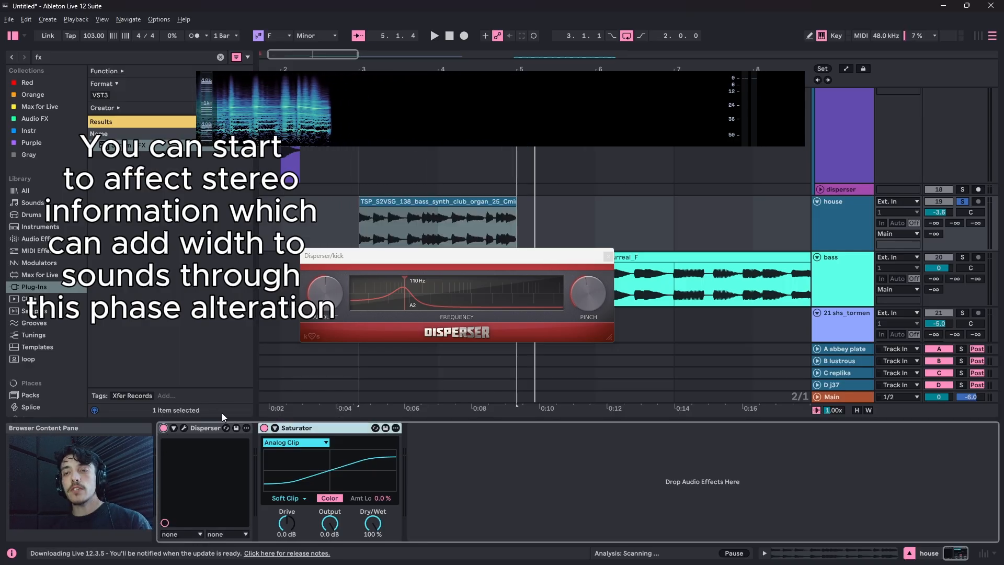
key("space")
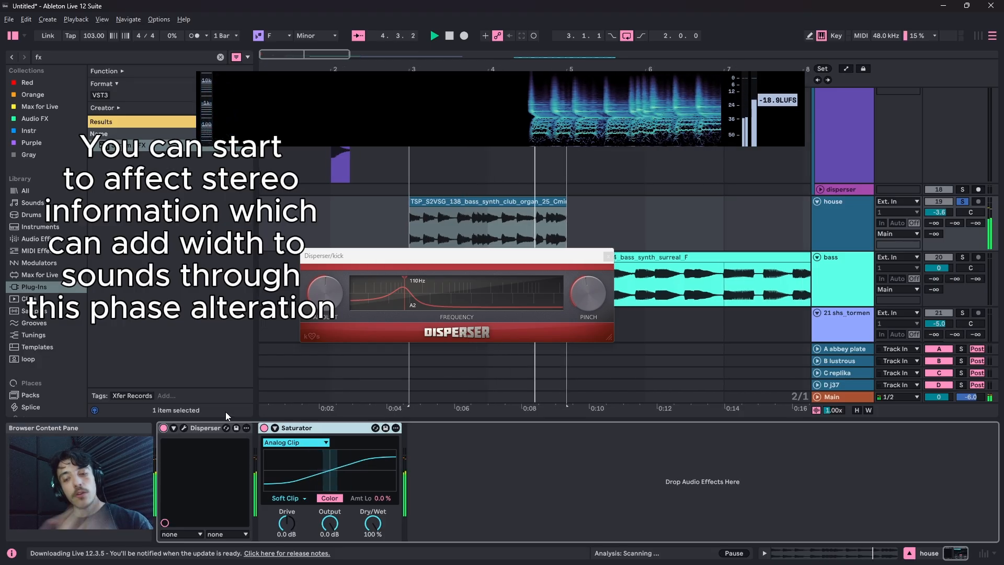
key("space")
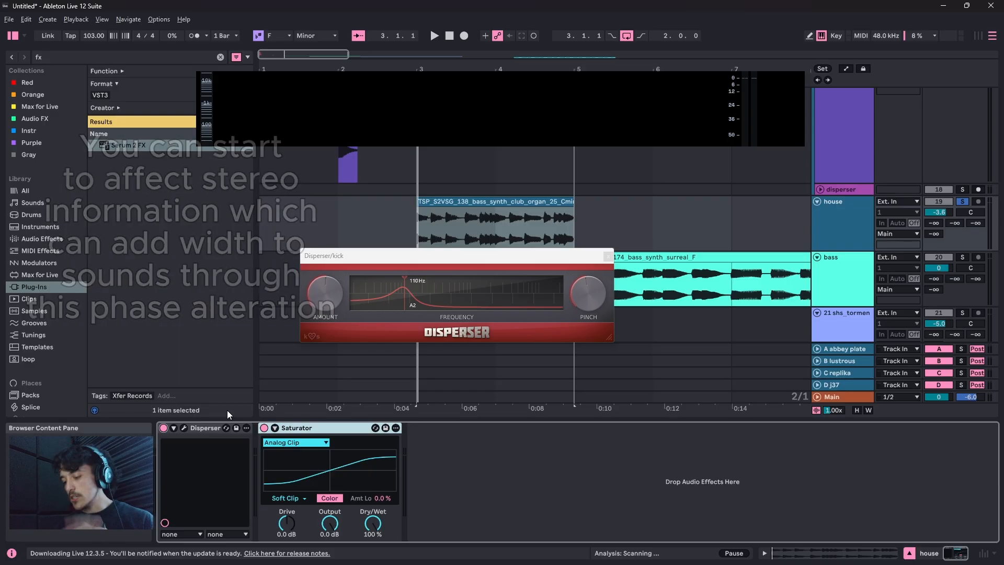
Replay the house clip and switch Disperser off and back on for comparison.
key("space")
left_click(163, 428)
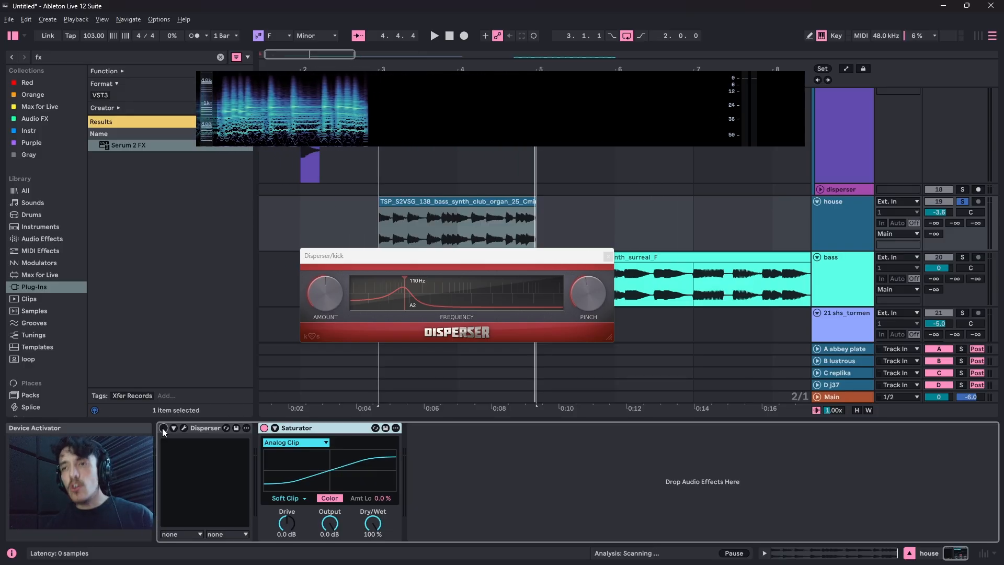
left_click(163, 428)
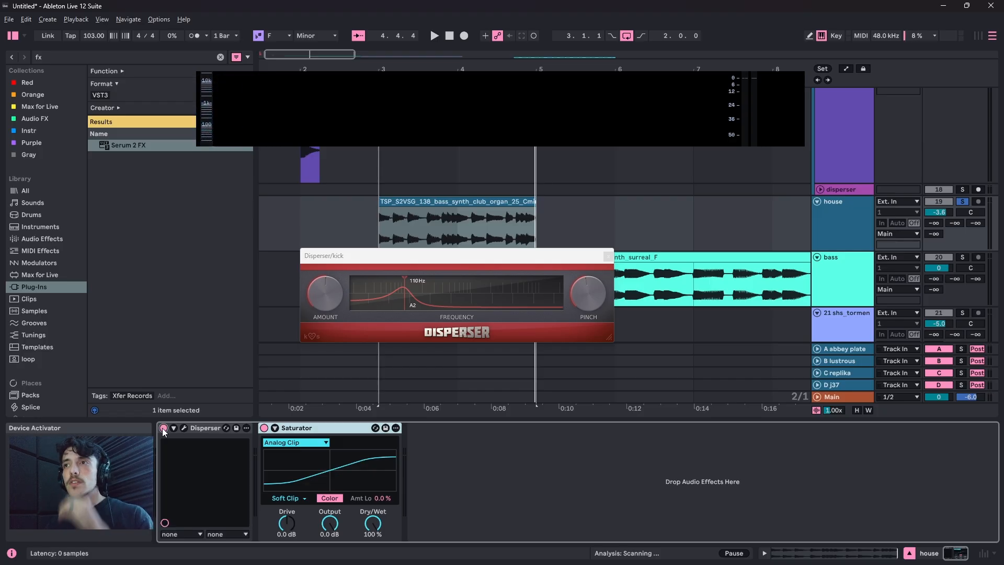
Play the house clip while viewing its Disperser window below the clip, and close the window after stopping playback.
key("space")
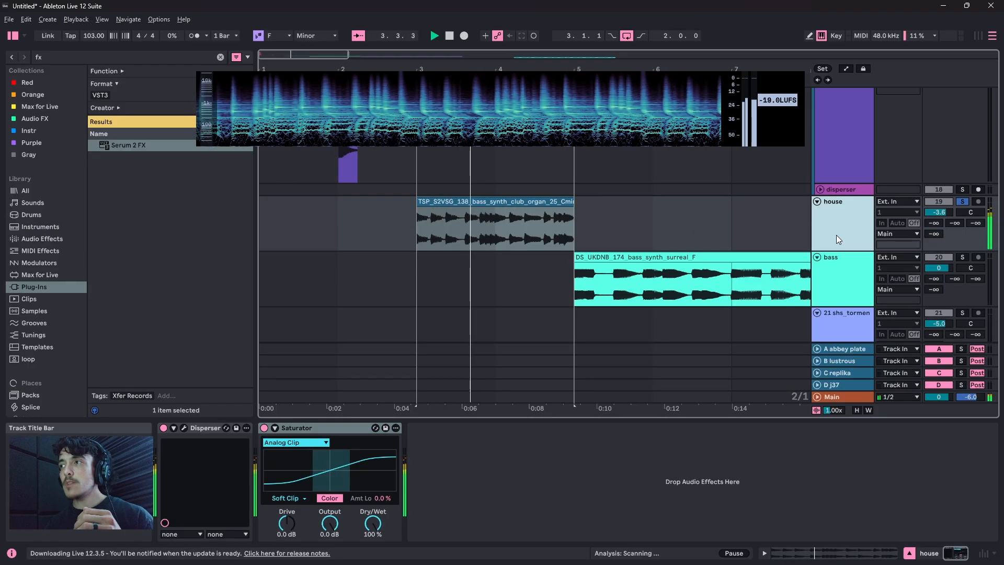
left_click(184, 432)
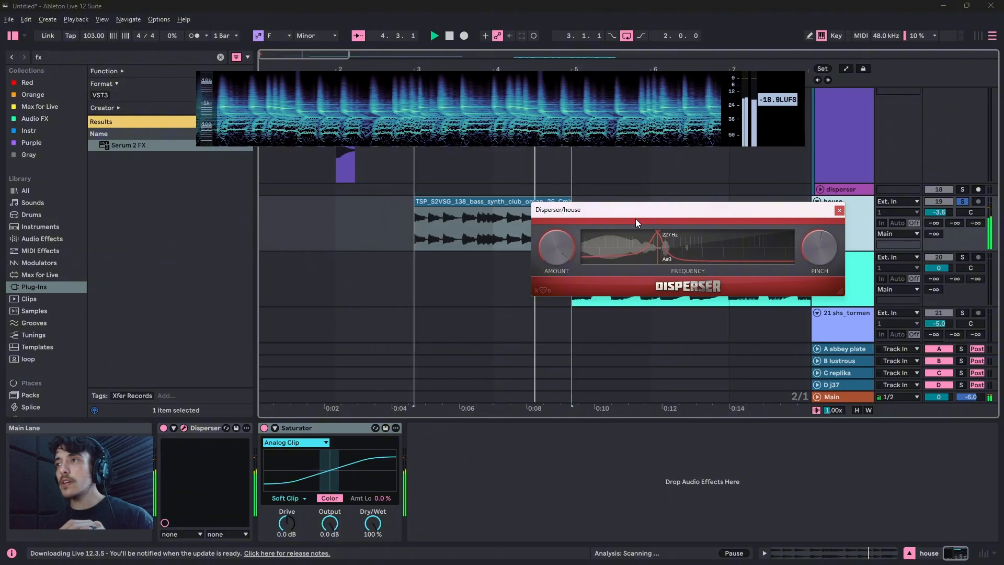
left_click_drag(636, 219, 388, 281)
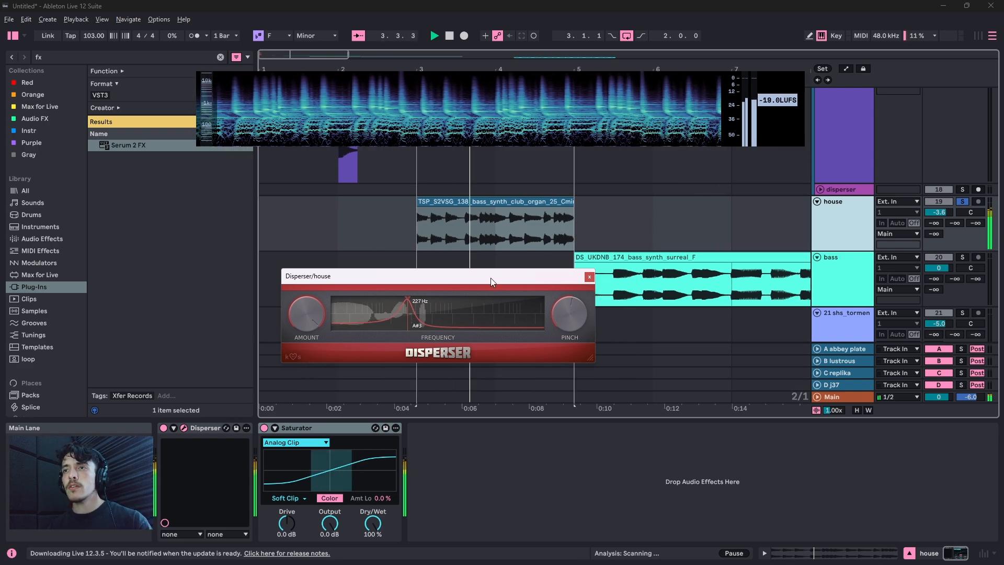
key("space")
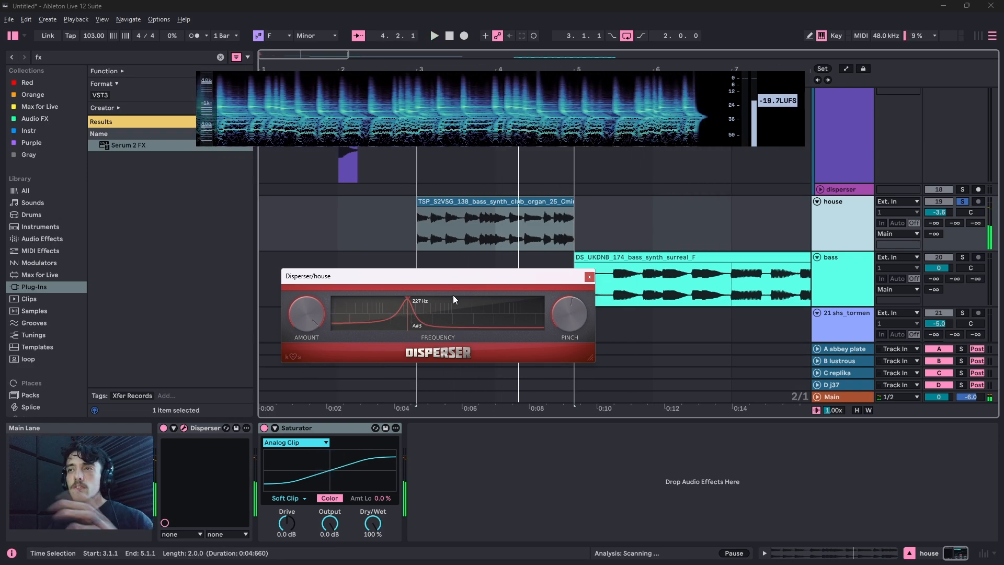
left_click(590, 276)
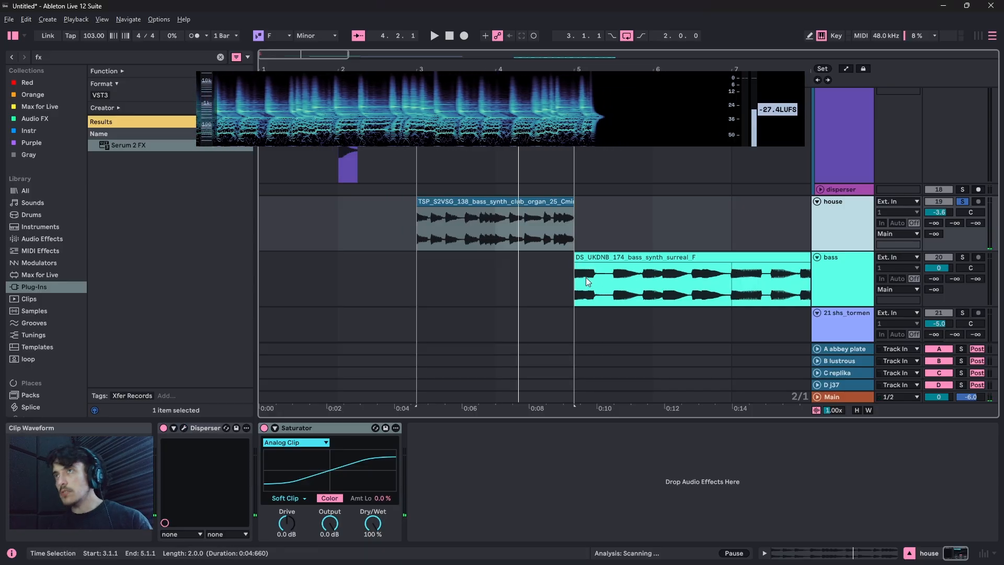
Select the bass clip, solo its track and play it with Disperser and Saturator off.
key("minus")
left_click(435, 254)
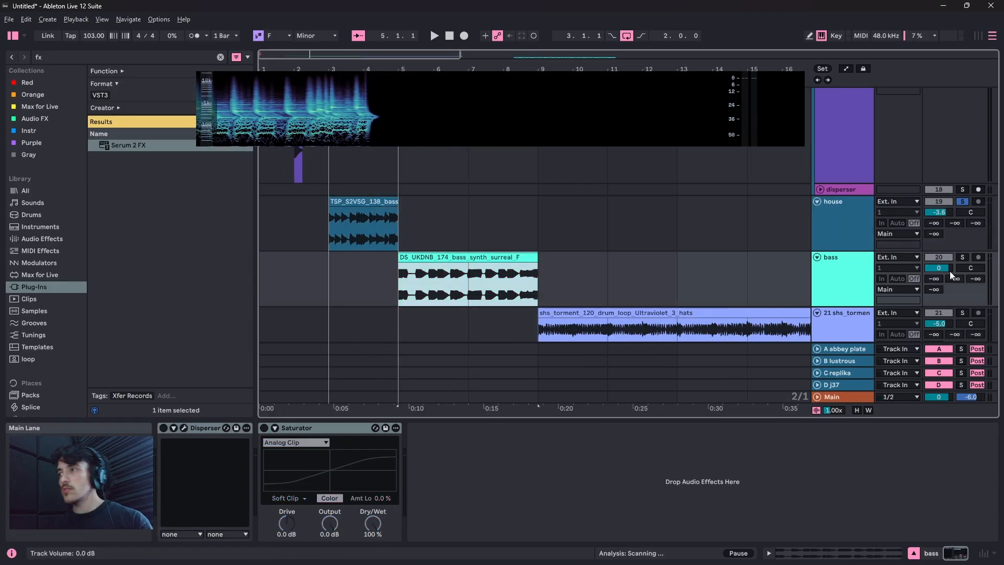
left_click(964, 257)
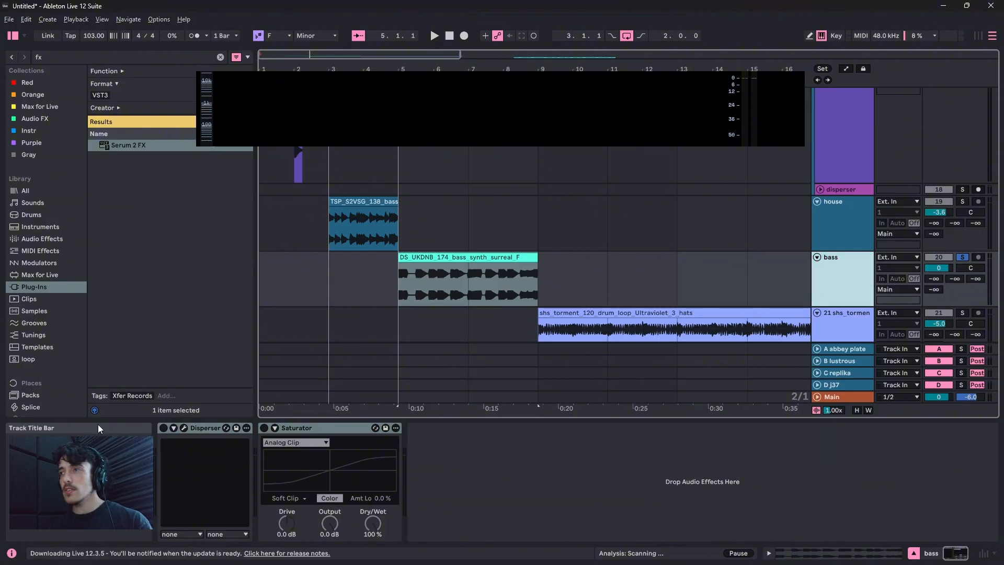
key("space")
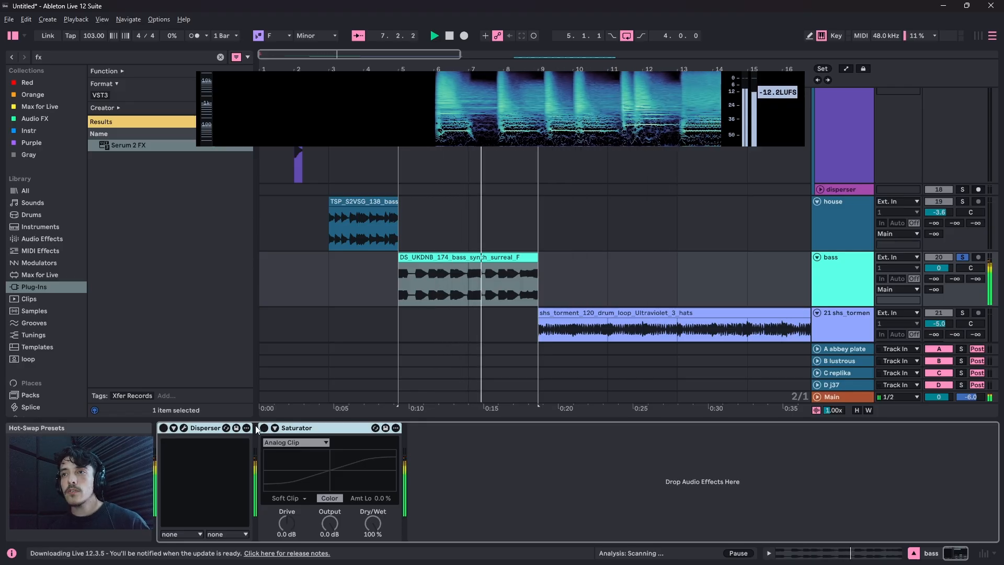
key("space")
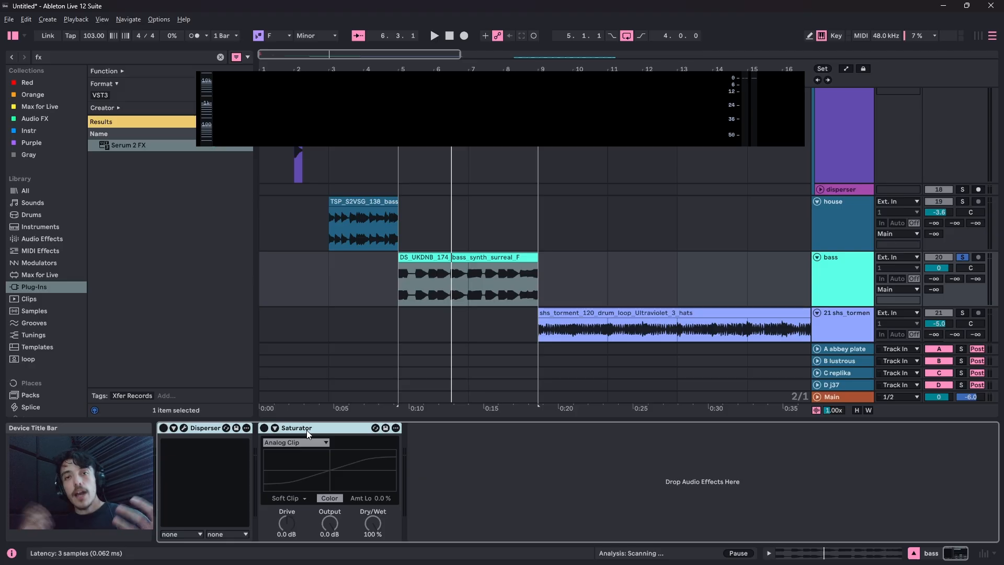
Turn on Saturator and Disperser for the bass track around playback of its clip.
left_click(265, 428)
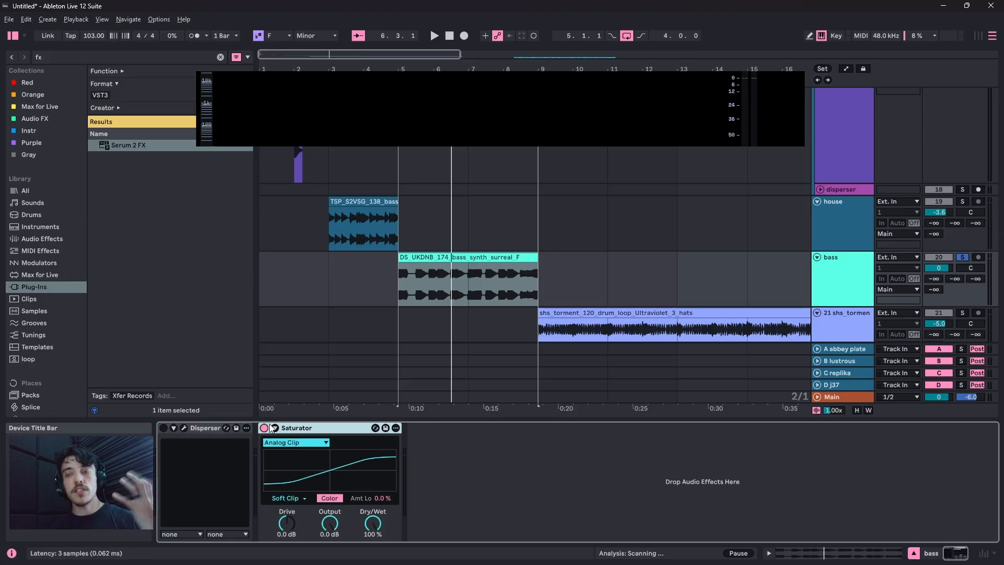
key("space")
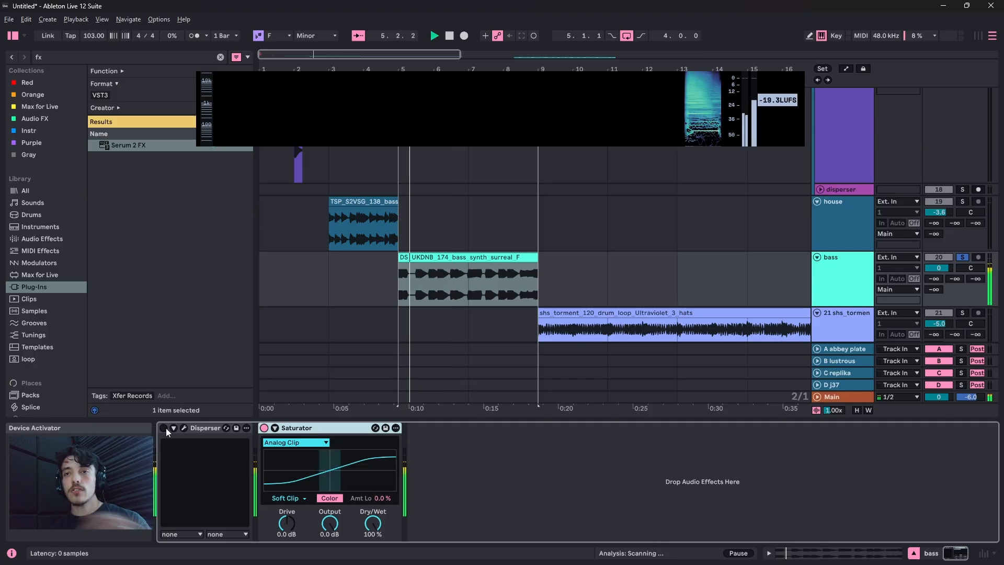
left_click(163, 428)
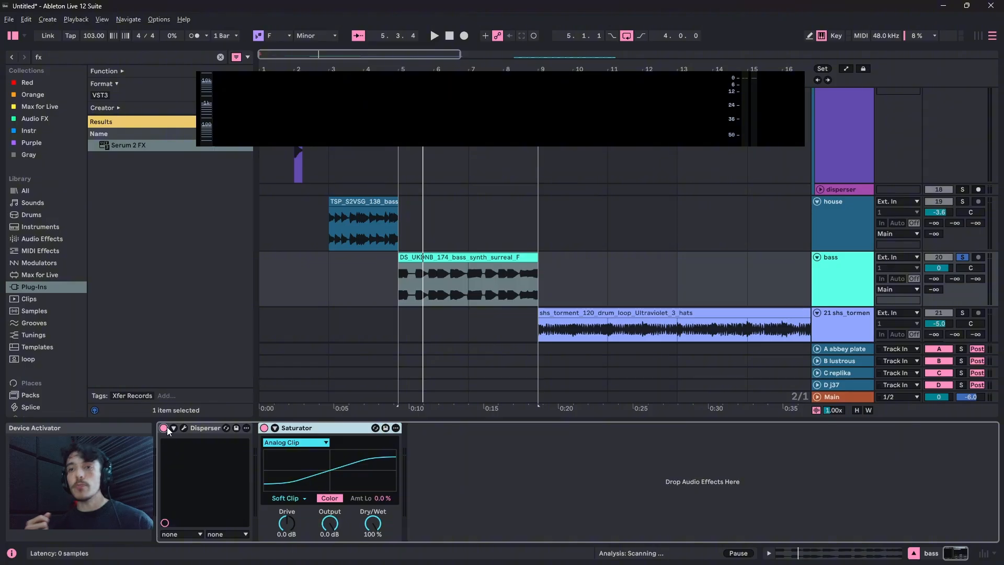
Select the hats drum loop clip and its track 21 to show the track's device chain.
scroll(503, 299, "down", 3)
scroll(504, 300, "right", 3)
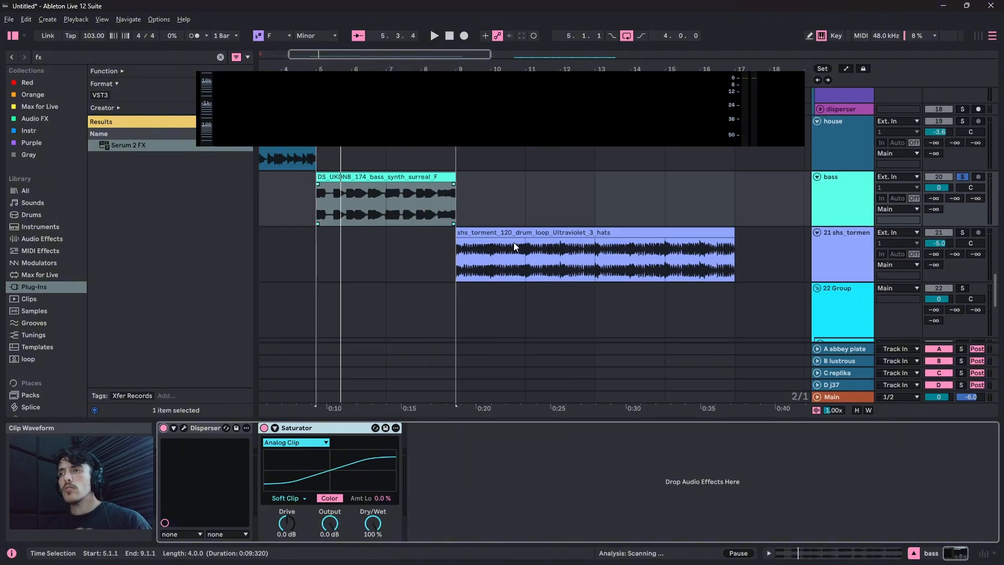
left_click(514, 243)
scroll(513, 243, "right", 3)
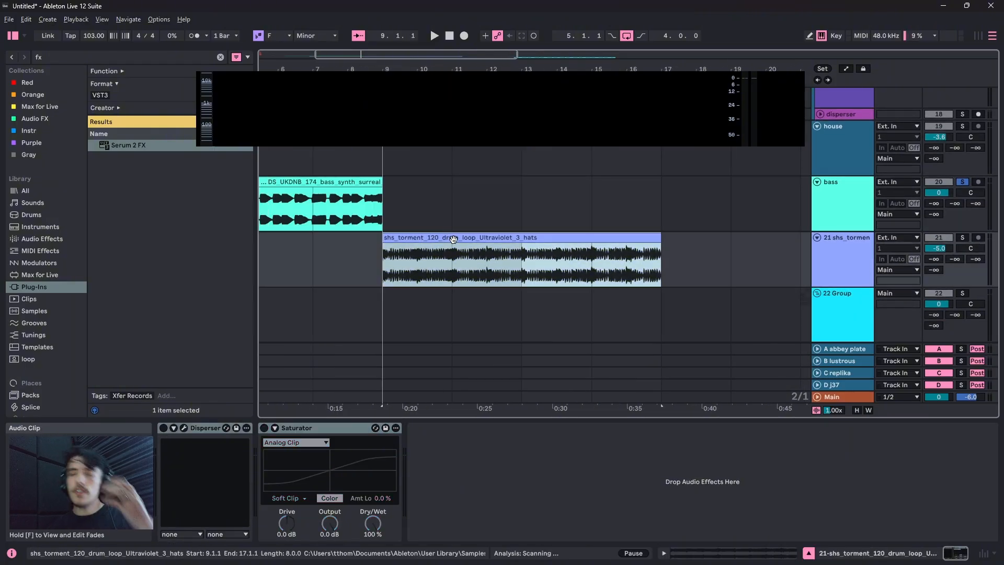
left_click_drag(421, 66, 420, 52)
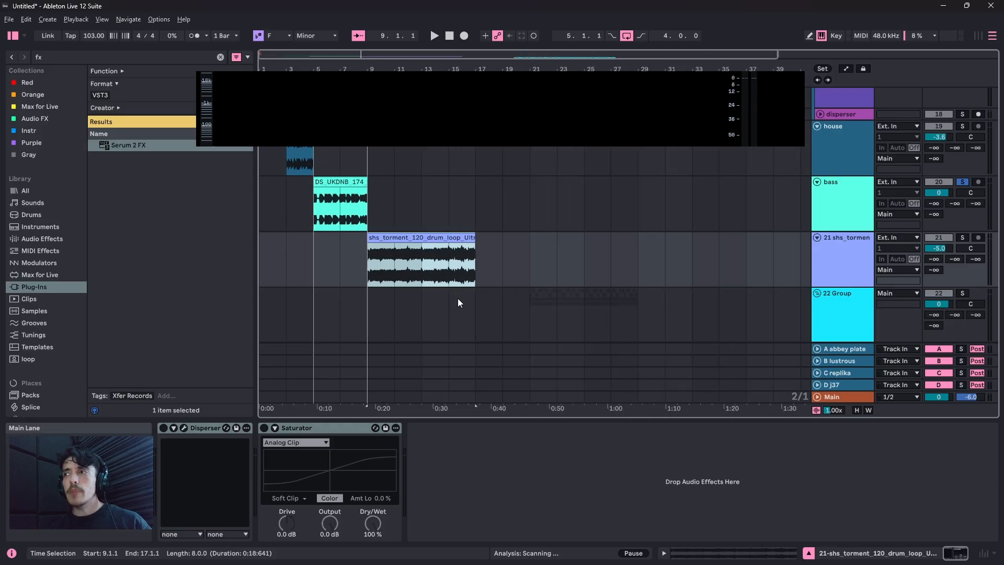
scroll(458, 302, "up", 1)
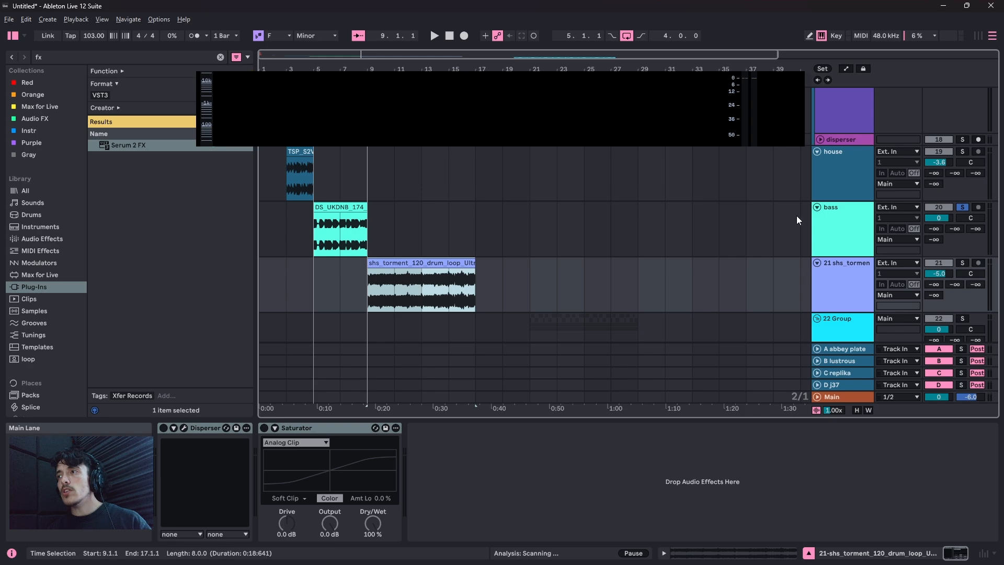
left_click(833, 281)
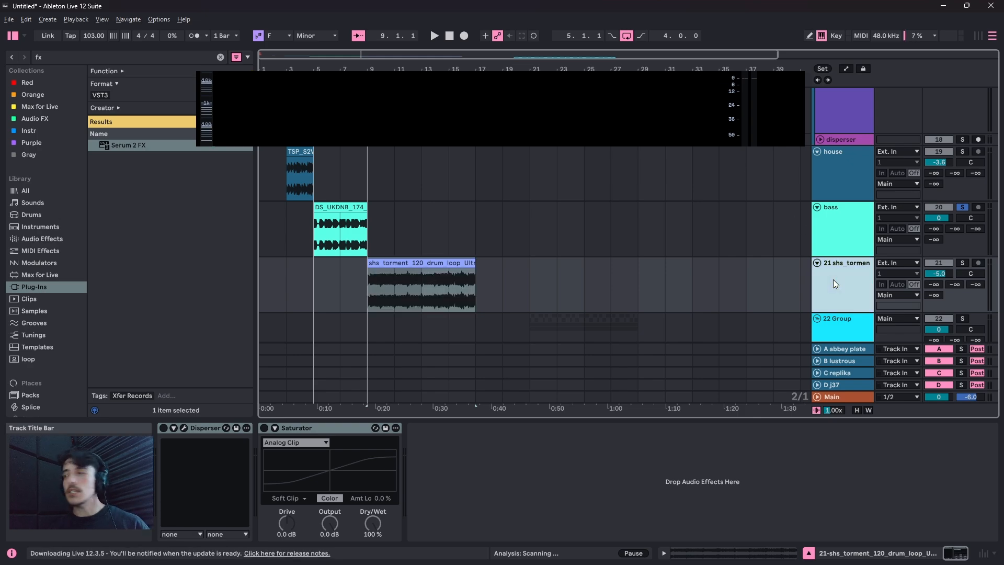
Solo the hats loop track and play the drum loop with Disperser and Saturator off.
key("space")
left_click(473, 291)
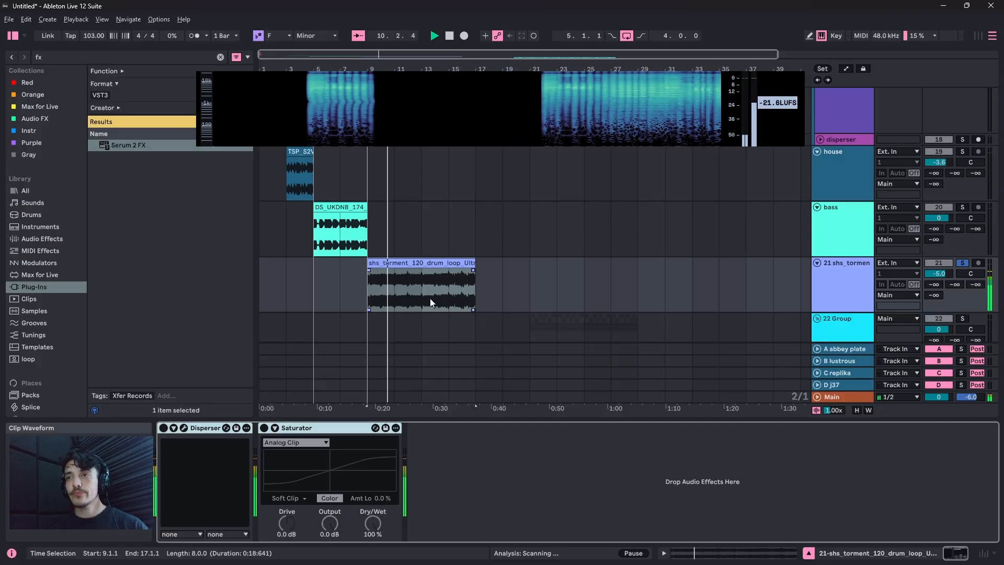
key("space")
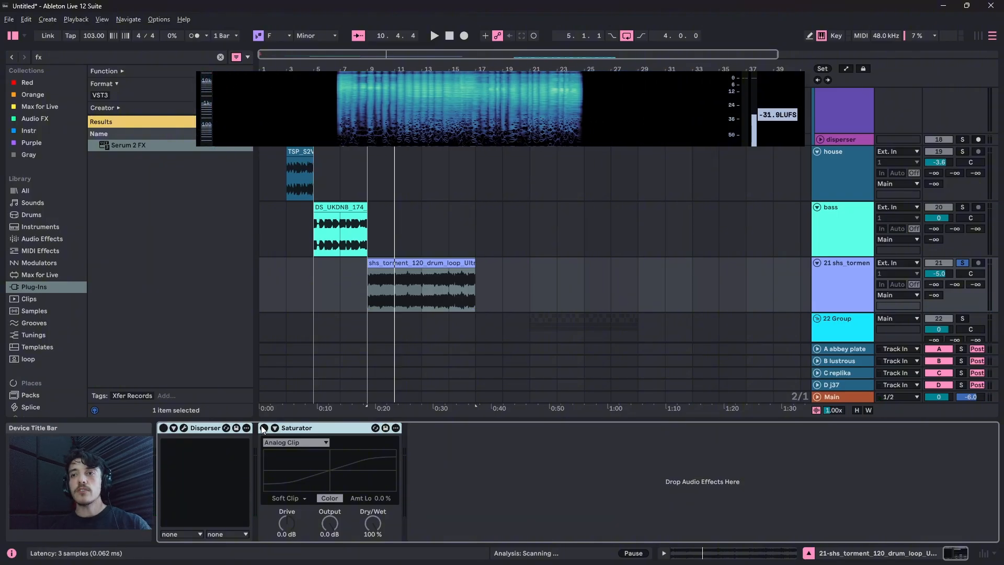
Turn on Disperser and Saturator for the hats track, play its drum loop, and switch Disperser back off.
left_click(800, 285)
left_click(418, 263)
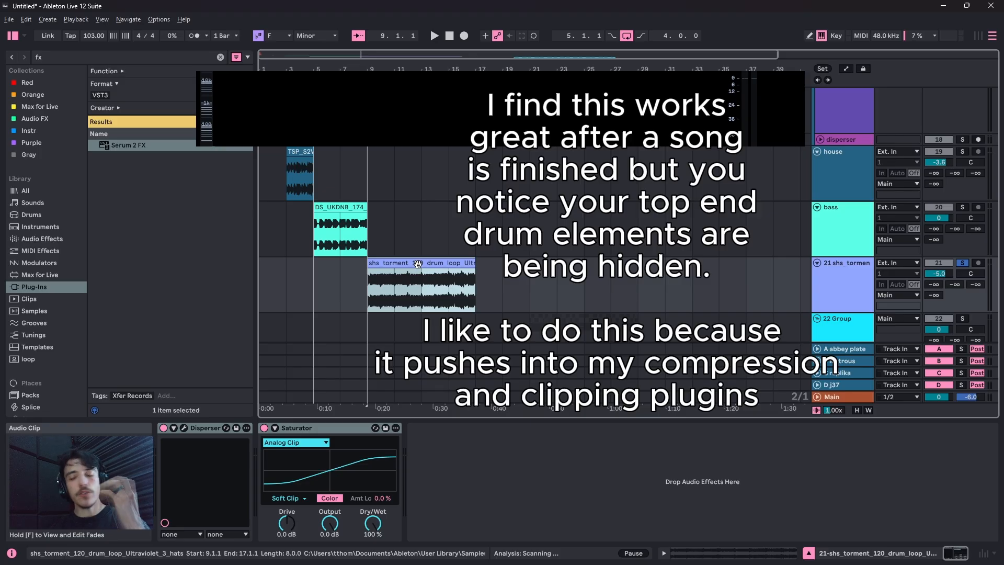
key("space")
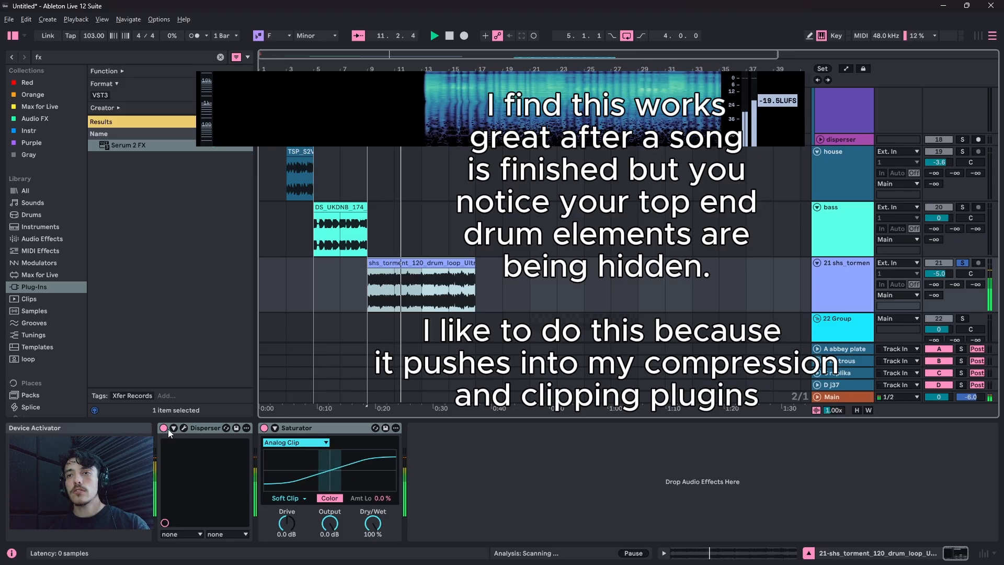
left_click(217, 428)
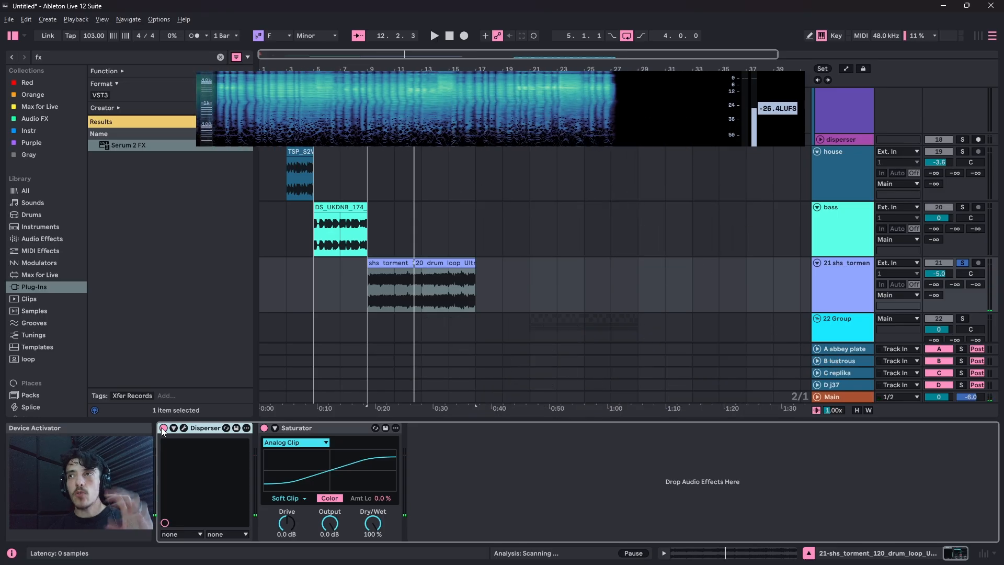
left_click(183, 427)
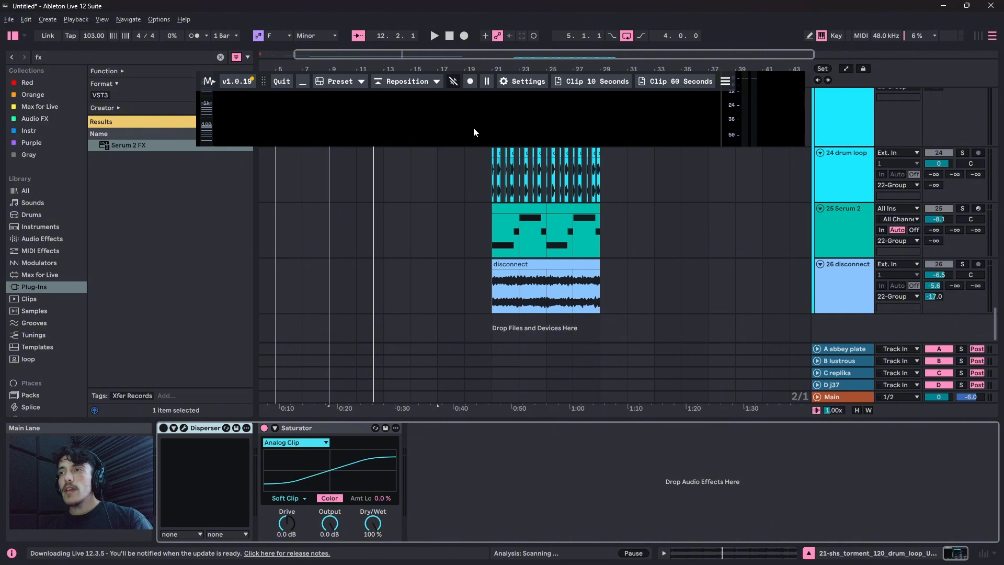
Move the spectrogram window clear of the group's clips and select track 24 drum loop to show its device chain.
left_click_drag(516, 136, 495, 478)
key("z")
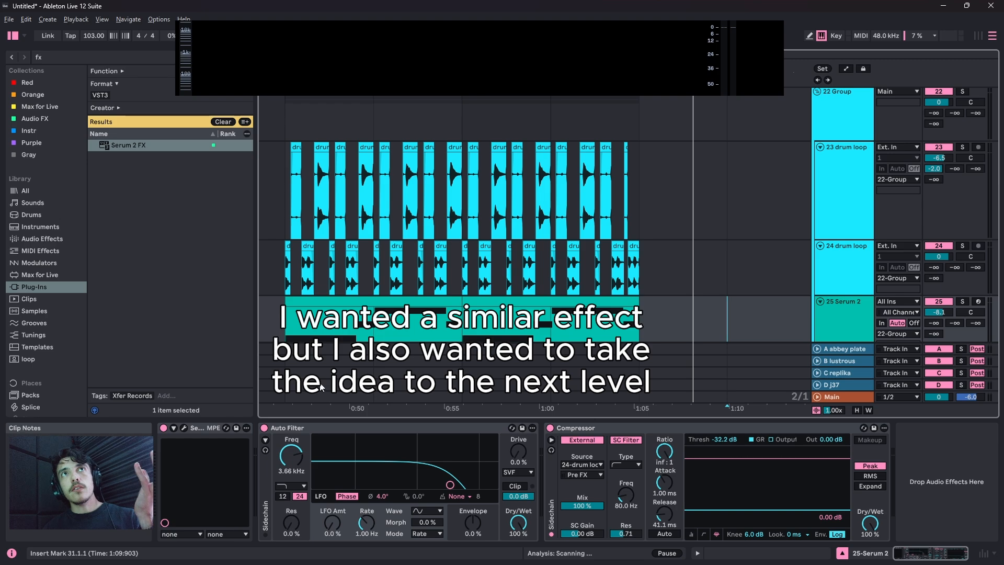
left_click(287, 278)
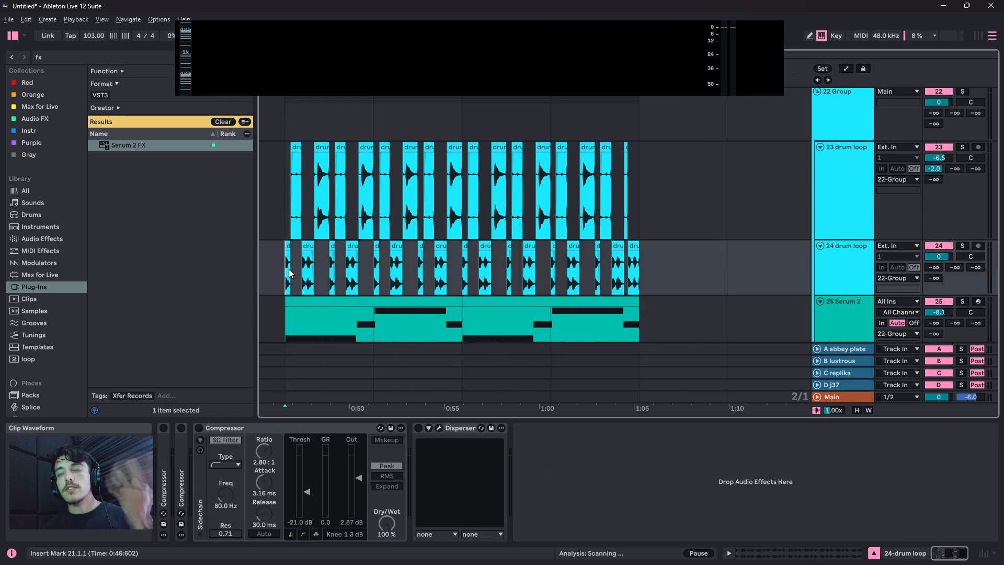
left_click(837, 275)
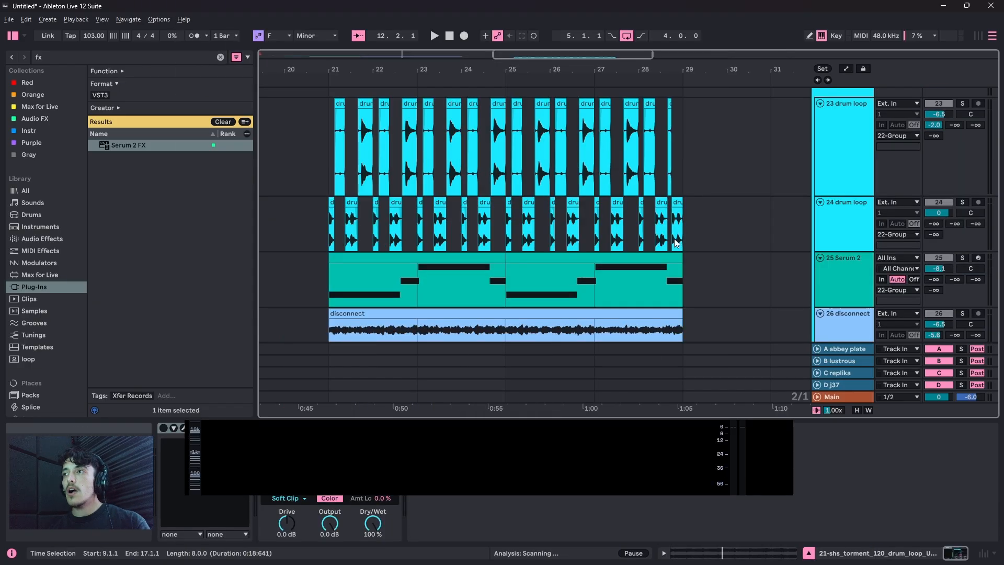
scroll(848, 268, "up", 2)
left_click(848, 267)
left_click_drag(279, 441, 303, 518)
scroll(326, 241, "down", 2)
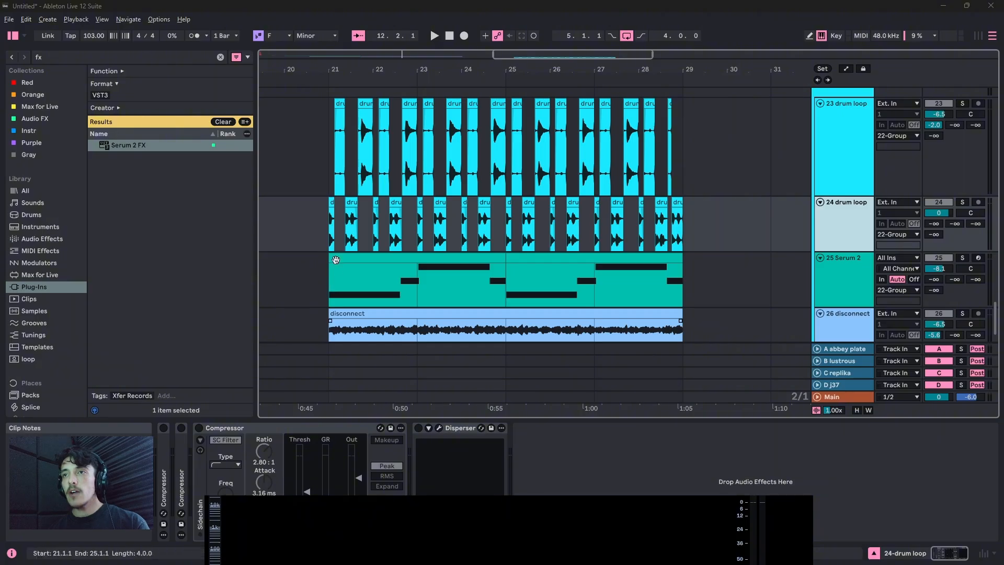
Play the group from bar 21 with Disperser off on track 24 and move the spectrogram window above the arrangement.
left_click(326, 241)
key("space")
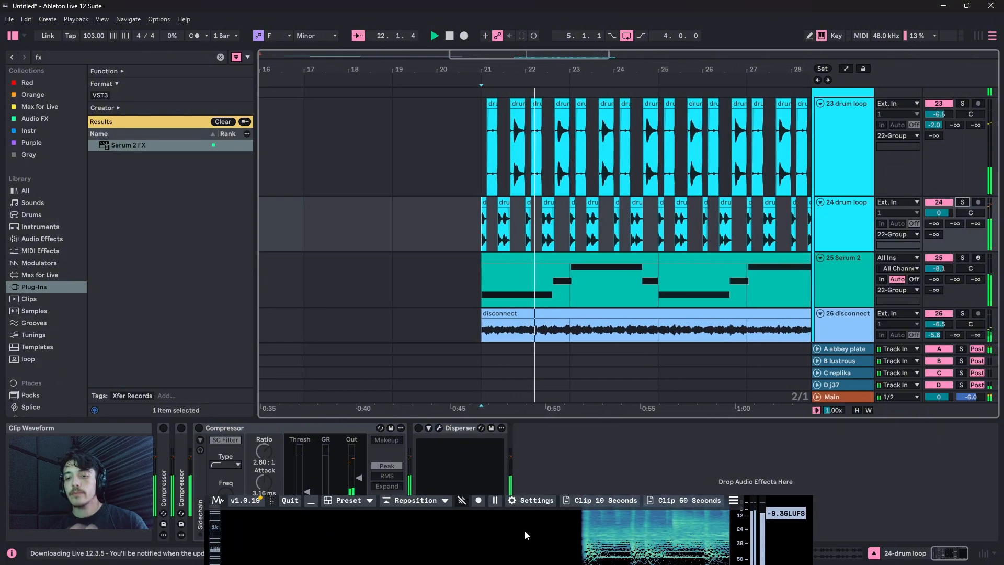
left_click_drag(518, 533, 491, 62)
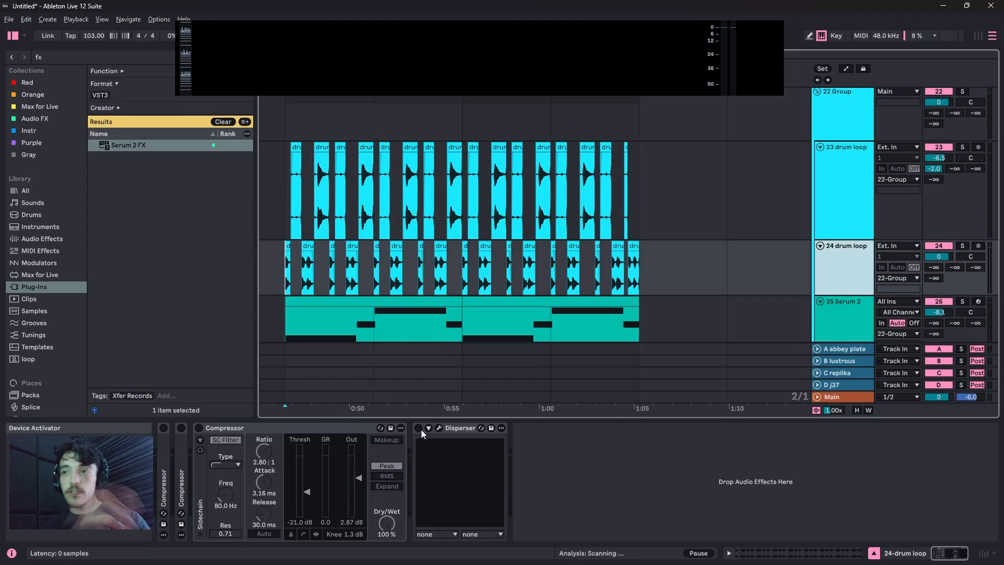
Turn on Disperser for track 24 drum loop and play the group's clips from bar 21.
left_click(422, 428)
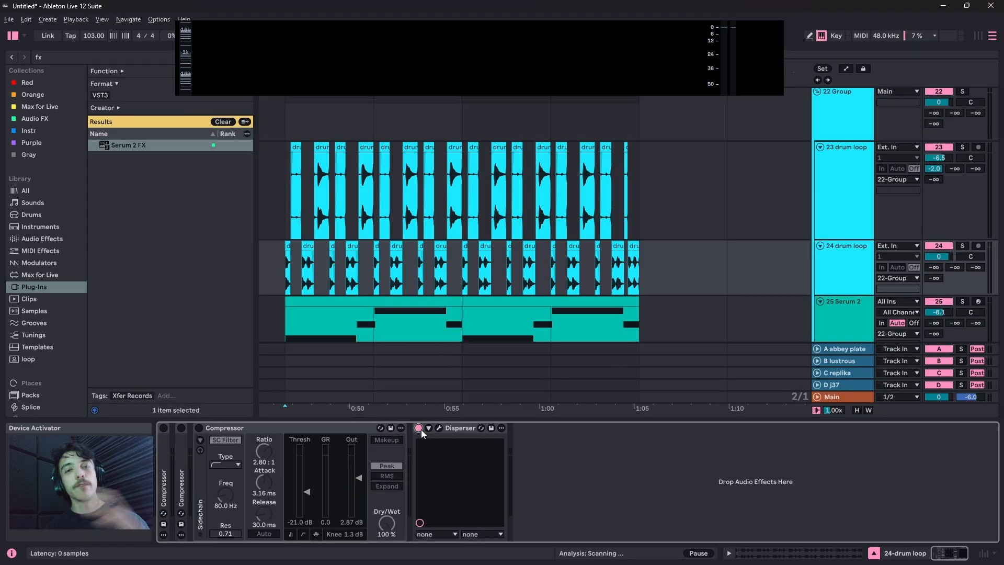
key("space")
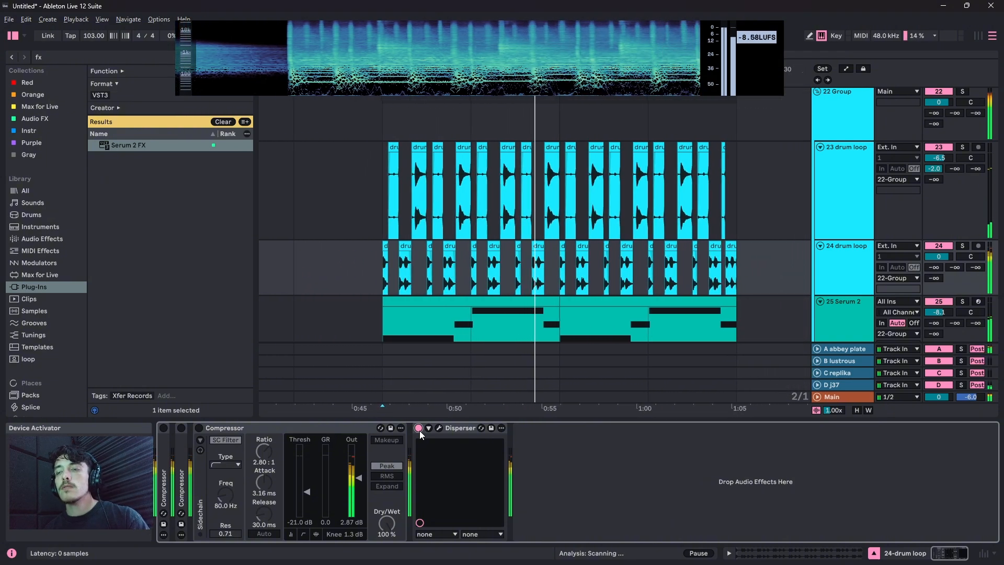
key("space")
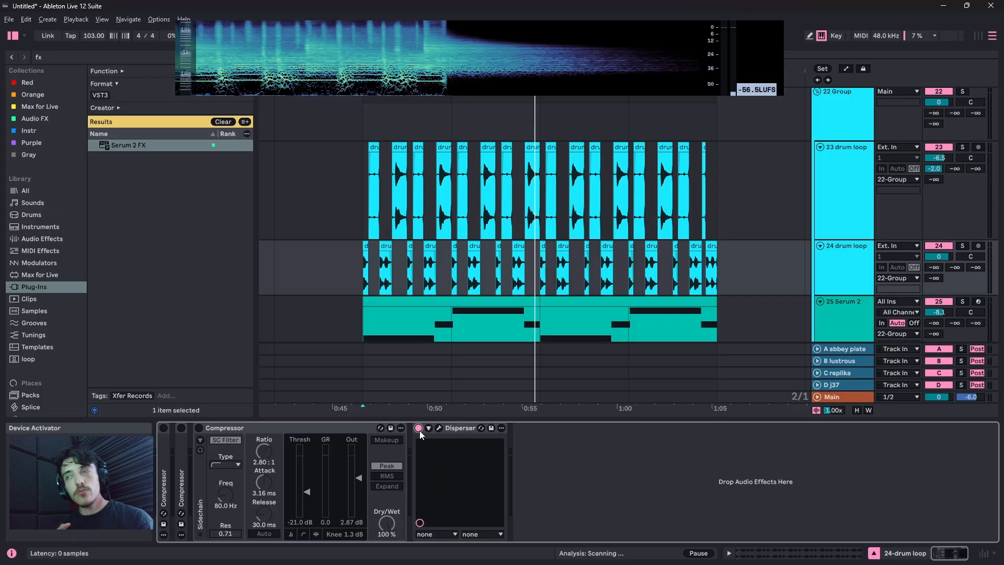
Open the Disperser plug-in of track 24 drum loop to examine its Amount, Frequency and Pinch settings, and close it.
left_click(439, 428)
left_click_drag(373, 265, 462, 190)
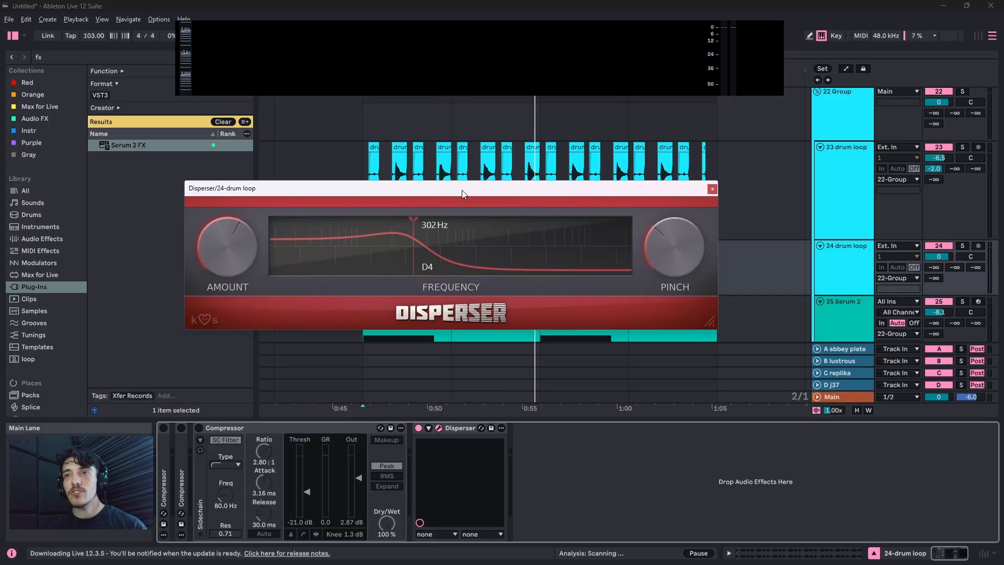
left_click(712, 189)
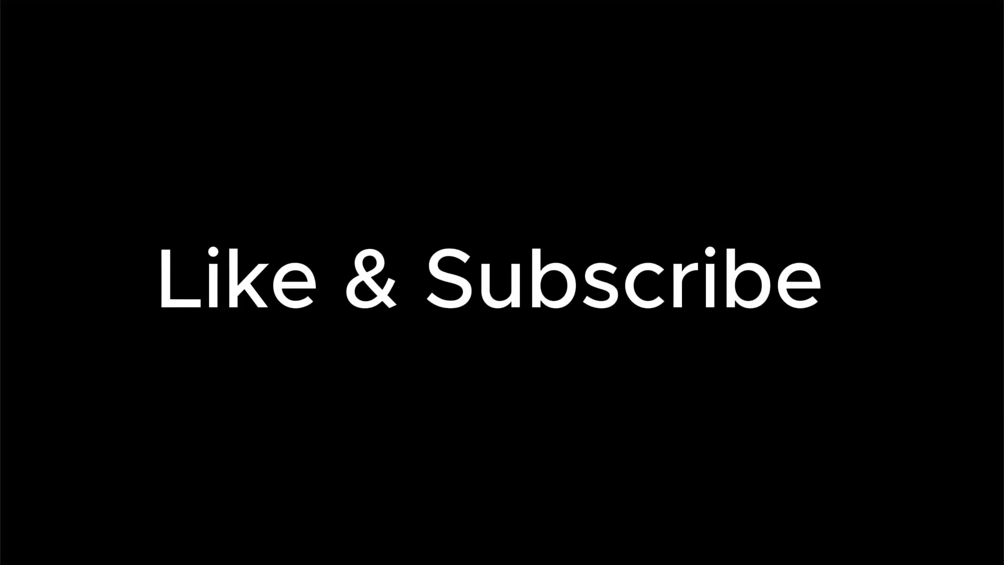